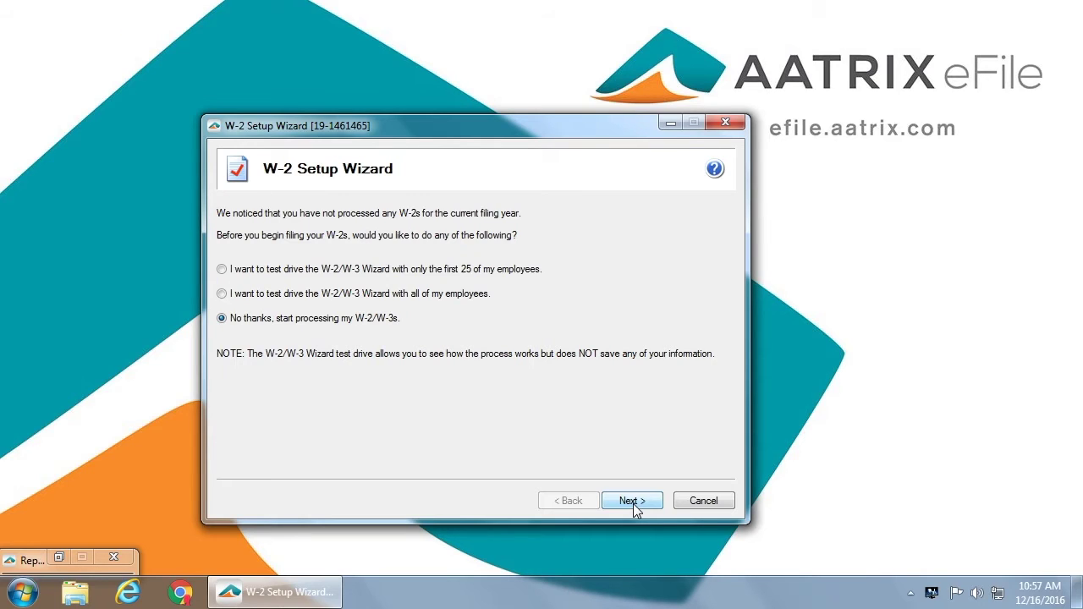
Step: Start processing the W-2/W-3s without a test drive, accepting the company FEIN and information and filing for the own company/employer
left_click(633, 501)
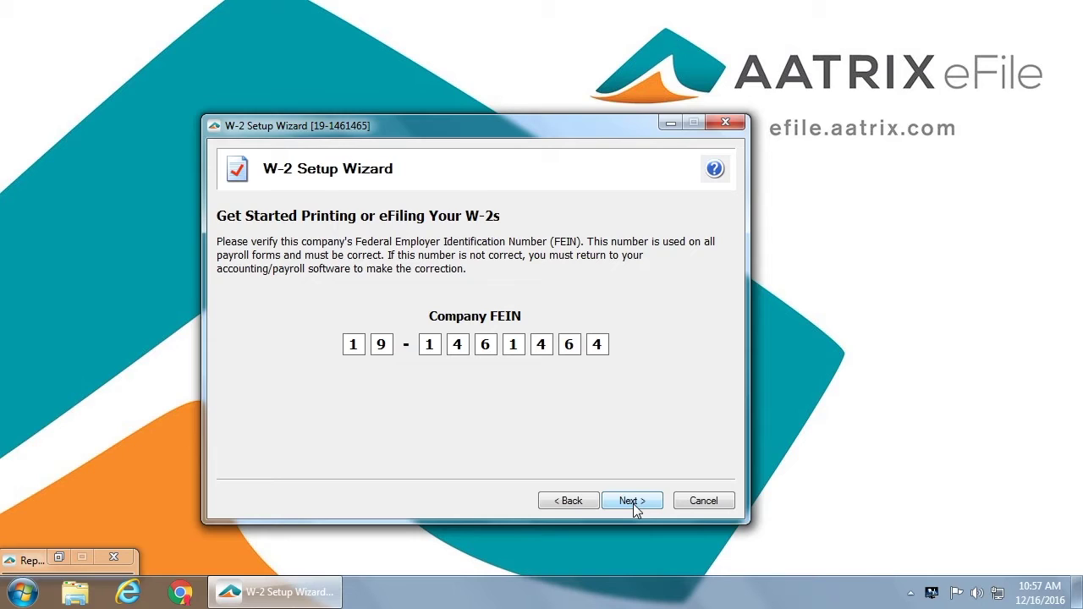
left_click(634, 503)
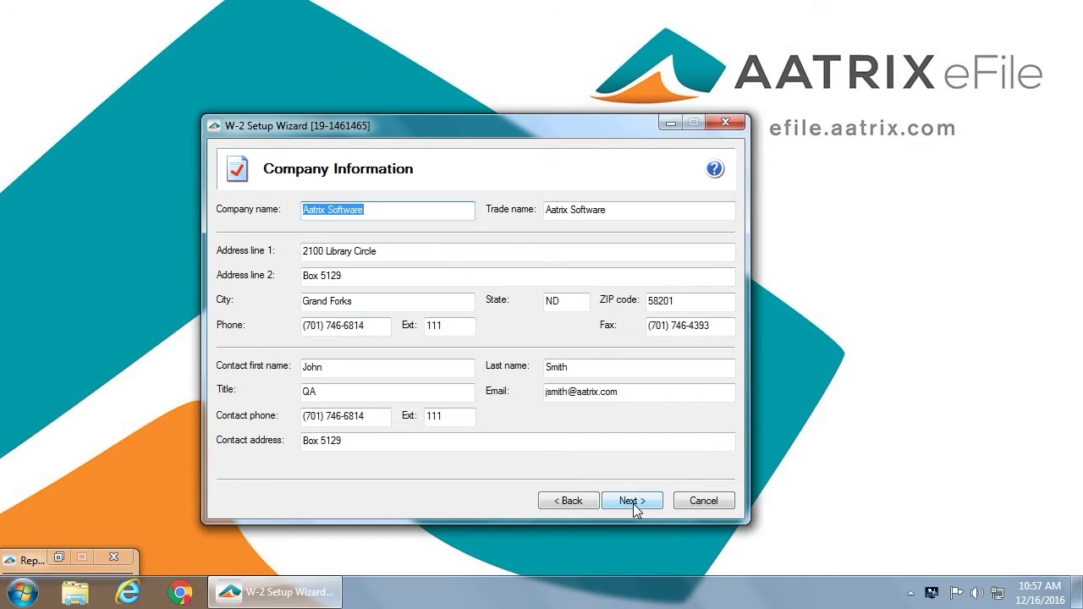
left_click(633, 501)
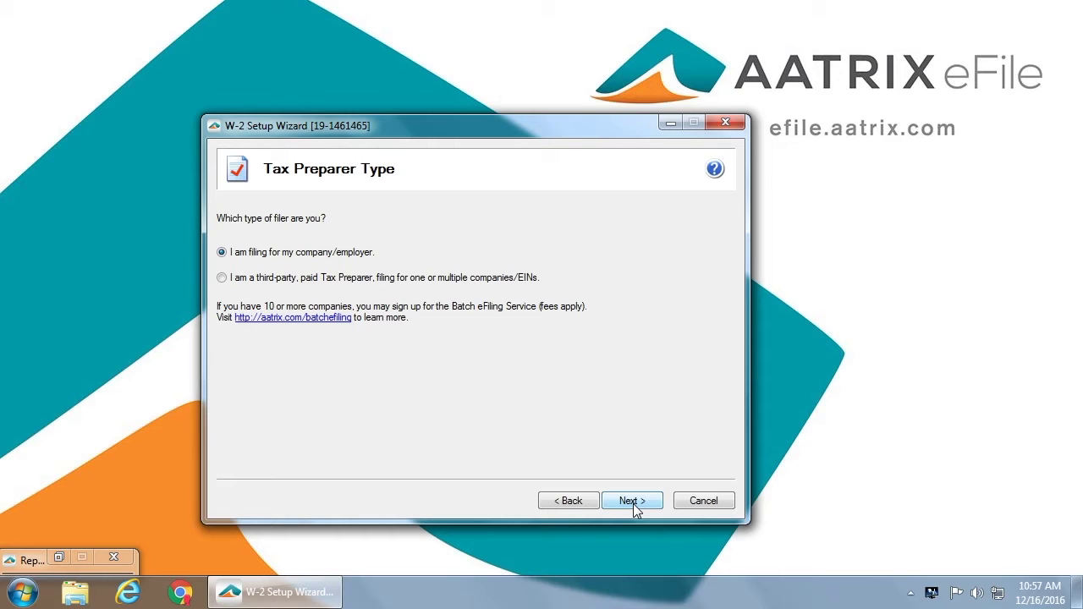
left_click(632, 501)
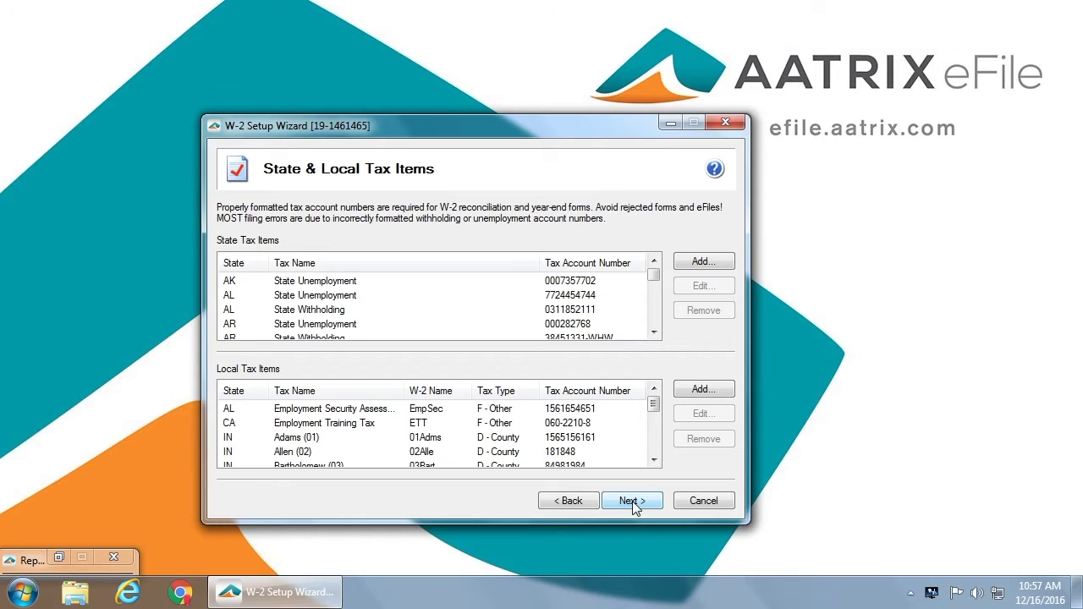
Step: Accept the state and local tax settings, including PA Act 32, and the employee data verification answers with no control numbers on W-2s
left_click(633, 503)
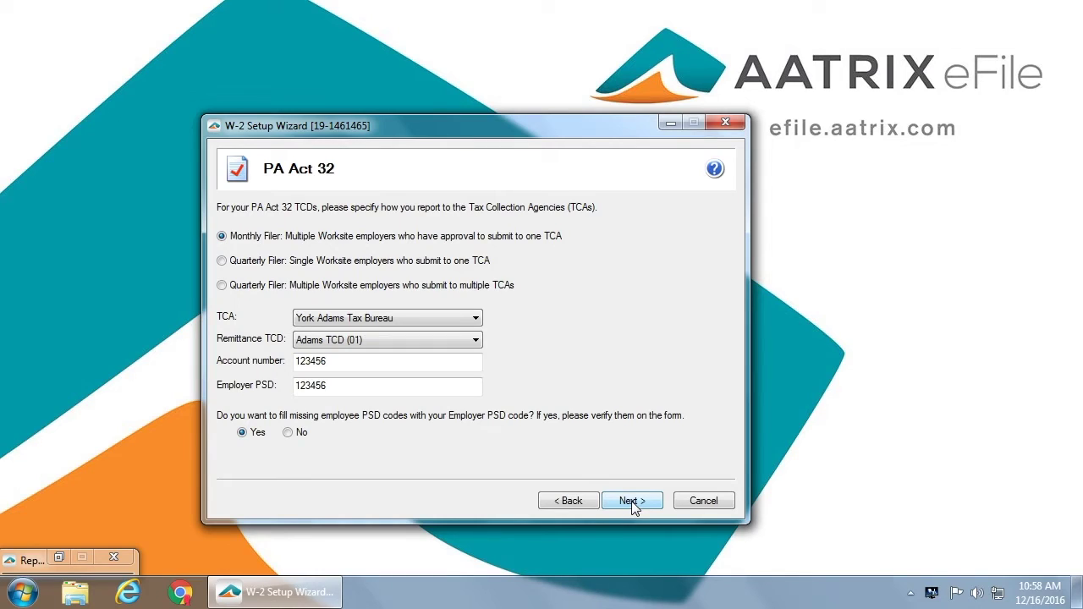
left_click(632, 501)
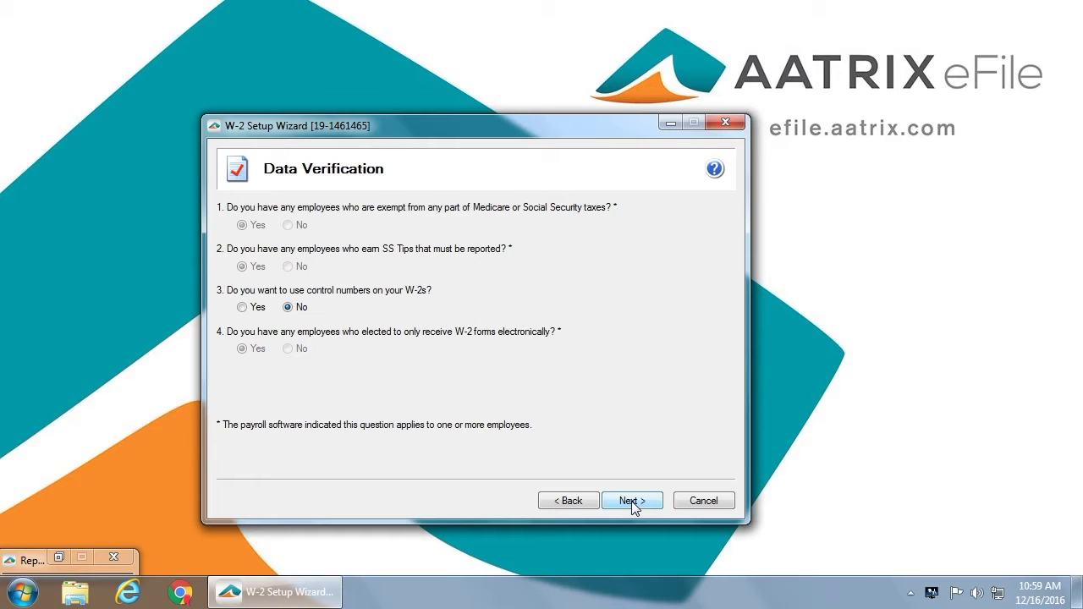
left_click(635, 507)
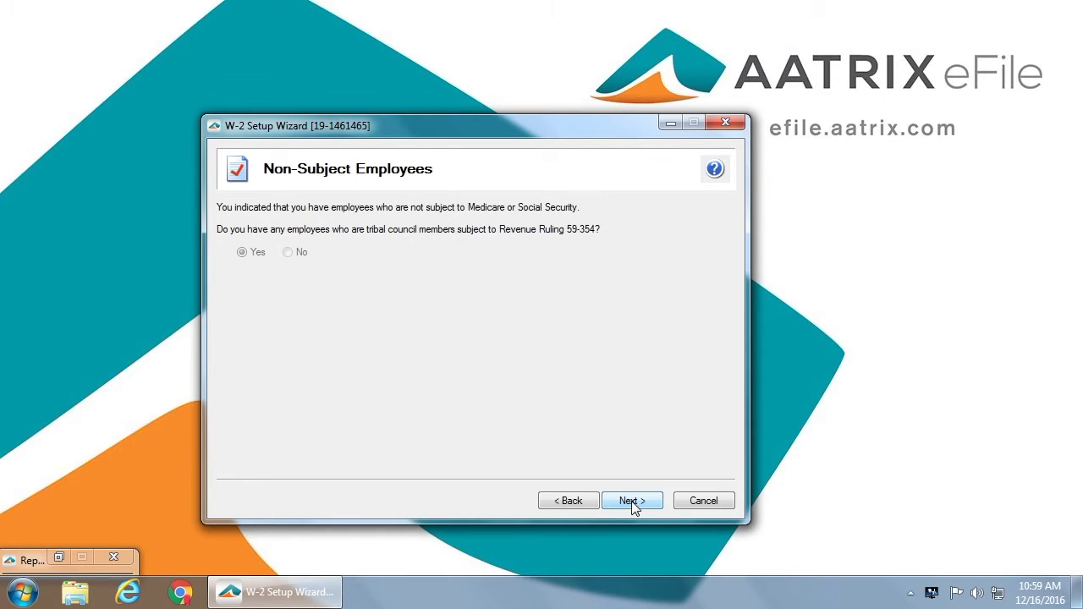
left_click(634, 507)
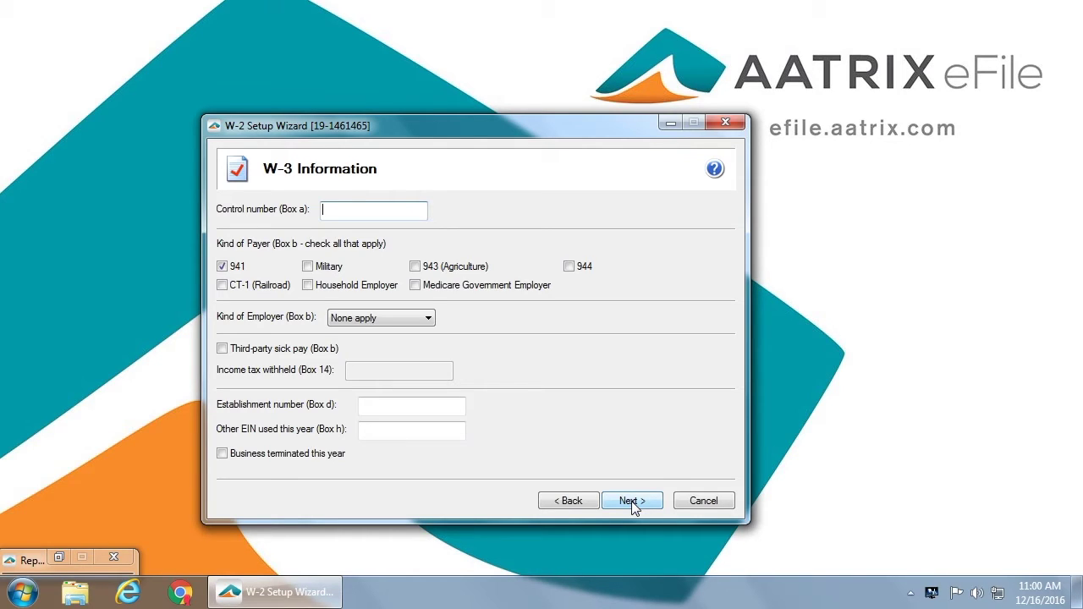
Step: Accept the W-3 information with 941 as kind of payer and confirm a single payroll data file for this EIN
left_click(634, 505)
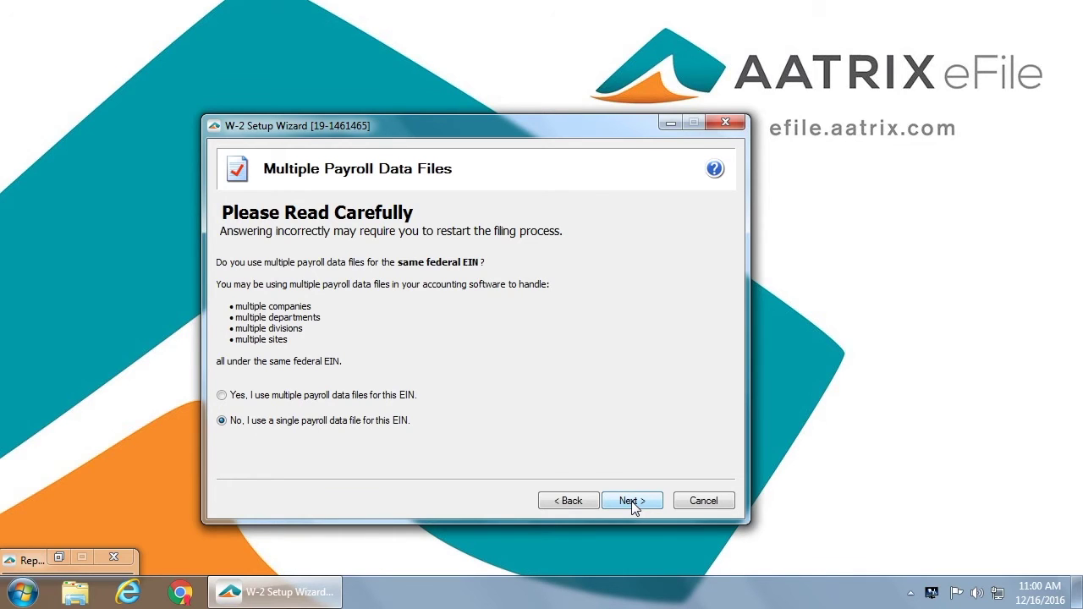
left_click(631, 500)
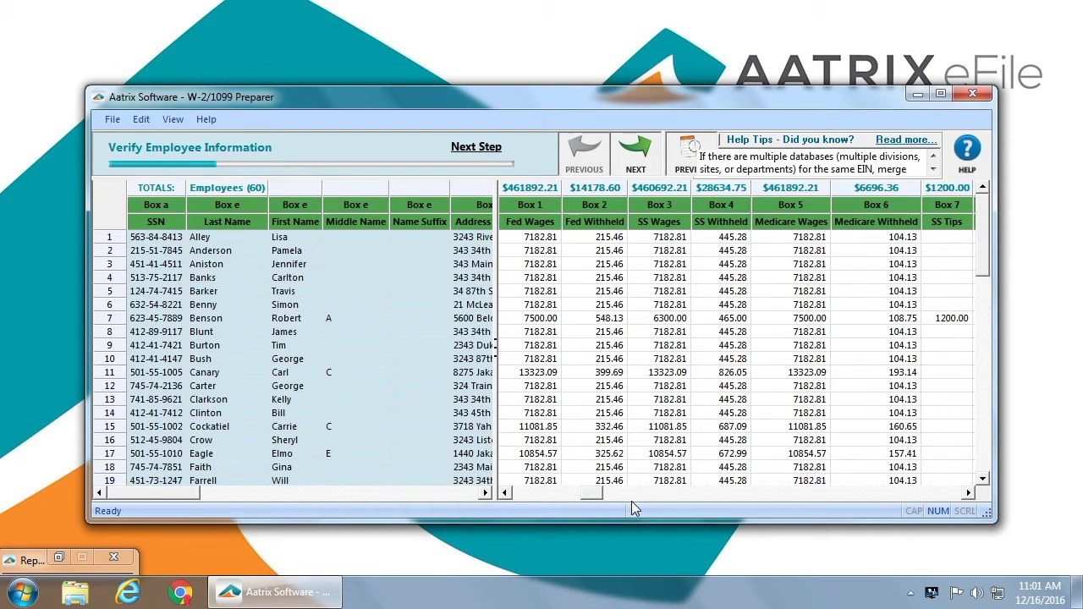
Step: Change the first digit of the row 6 employee's SSN to 9 and try to proceed past employee verification
left_click(138, 307)
left_click(141, 309)
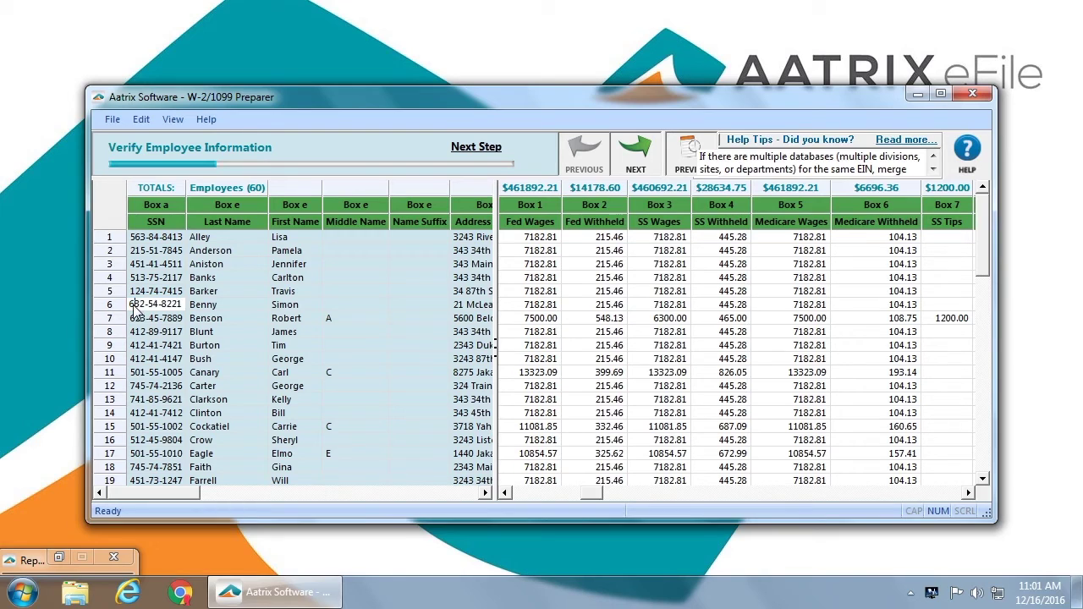
key("BackSpace")
key("Return")
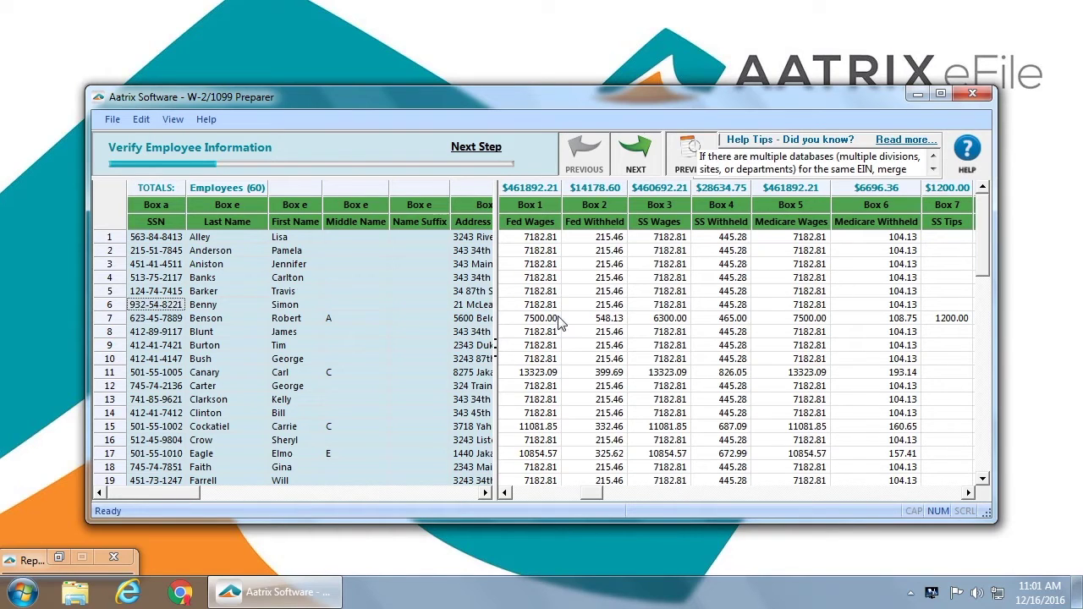
left_click(640, 158)
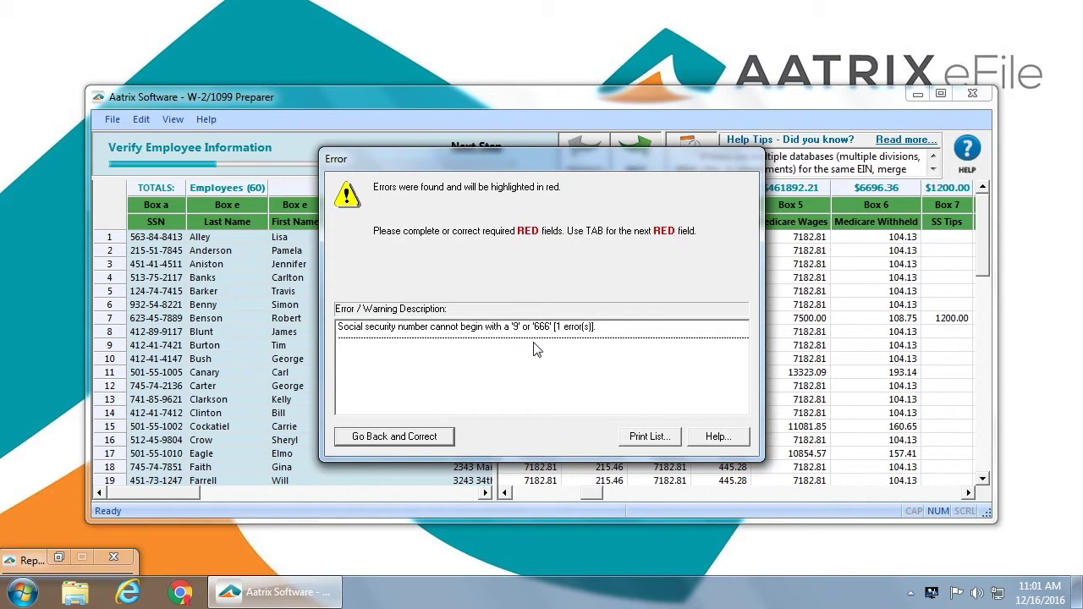
left_click(415, 437)
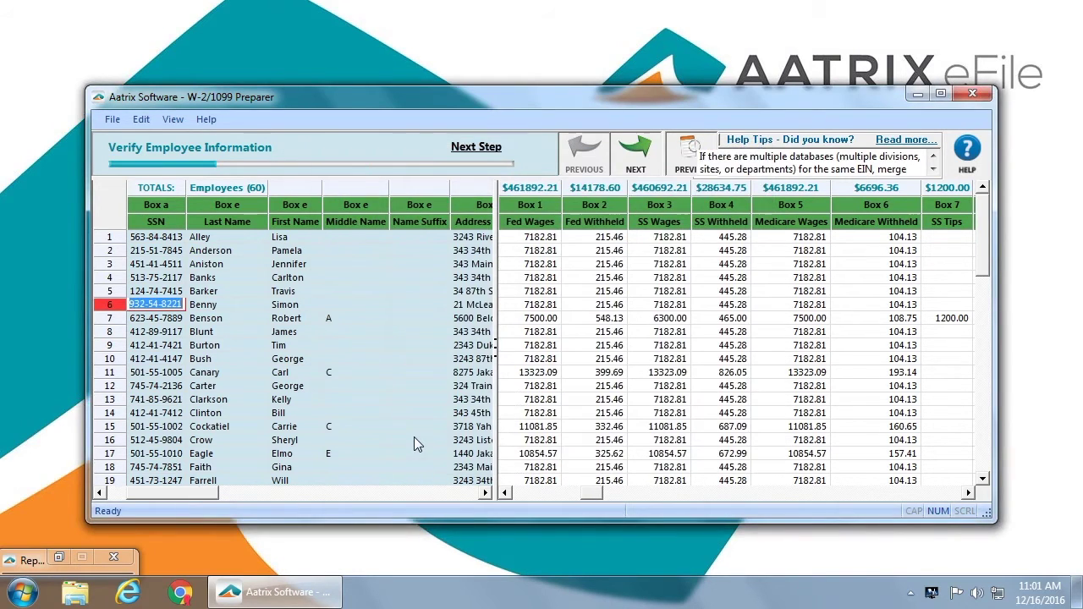
Step: Correct the first digit of the row 6 employee's SSN to 6
left_click(134, 305)
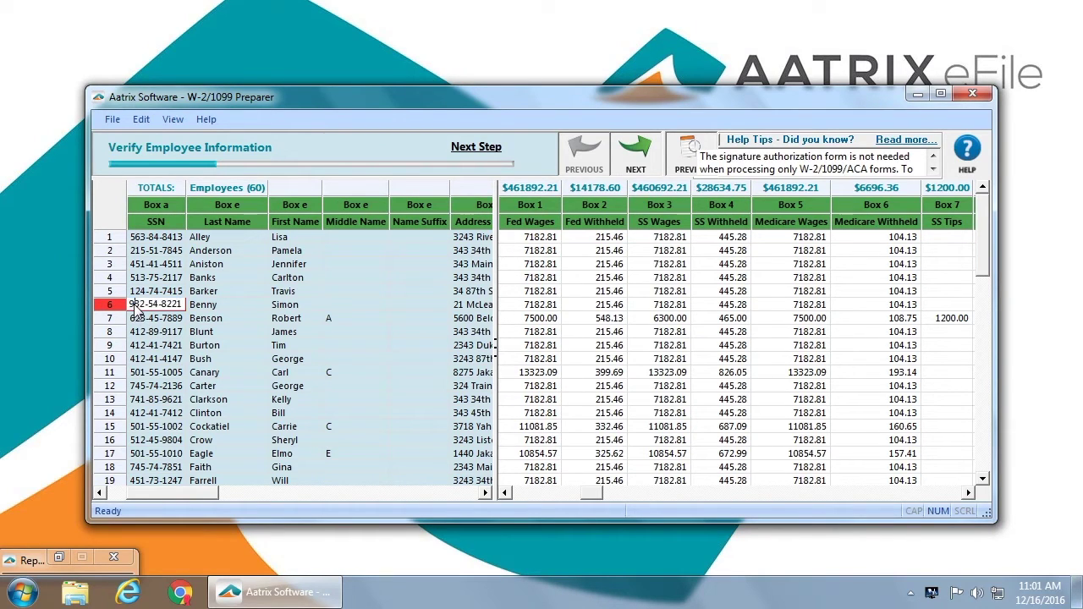
key("BackSpace")
type("6")
key("Return")
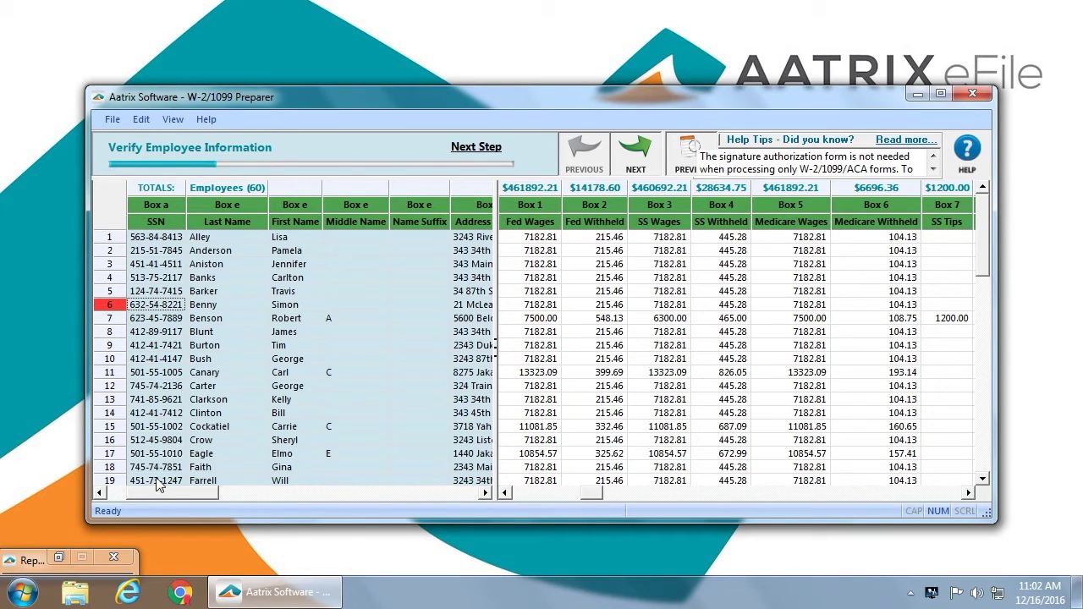
Step: Check the employee address columns and the electronic W-2 and Box 13 columns, completing both verification stages
left_click_drag(161, 493, 253, 495)
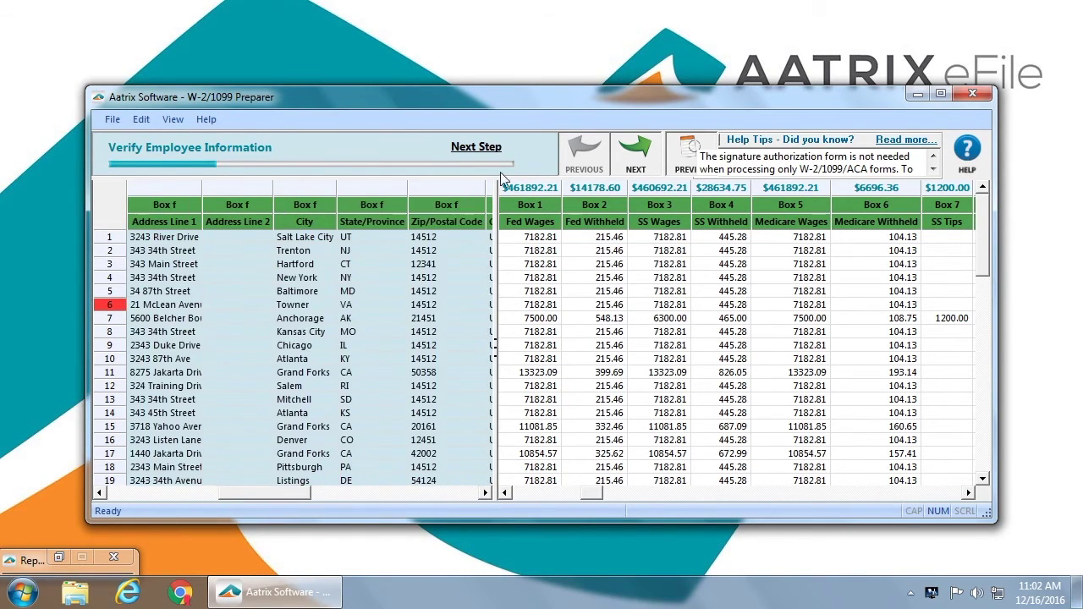
left_click(643, 150)
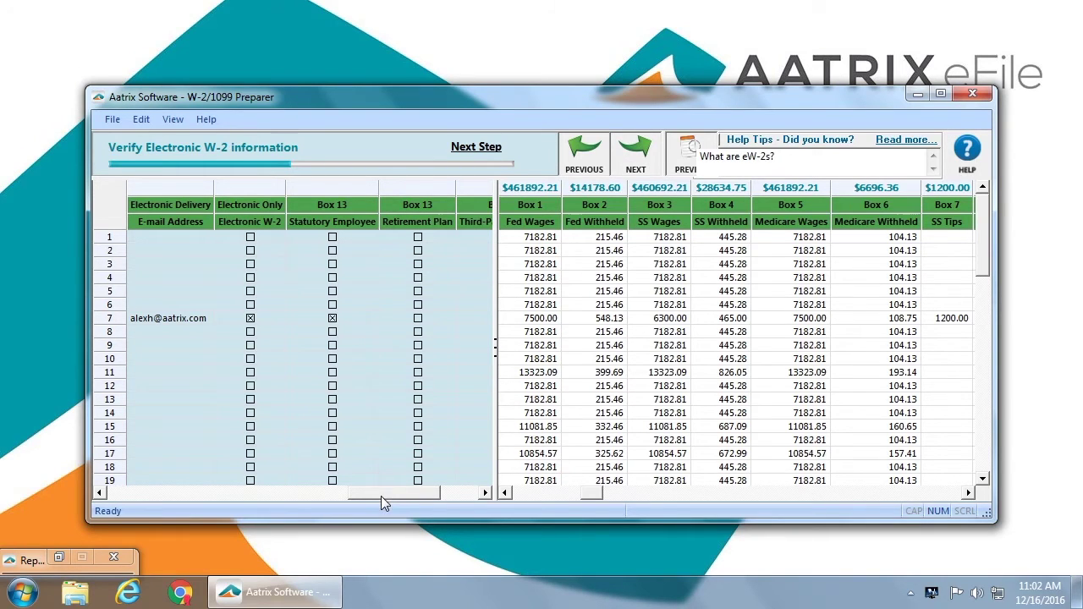
left_click_drag(381, 496, 414, 497)
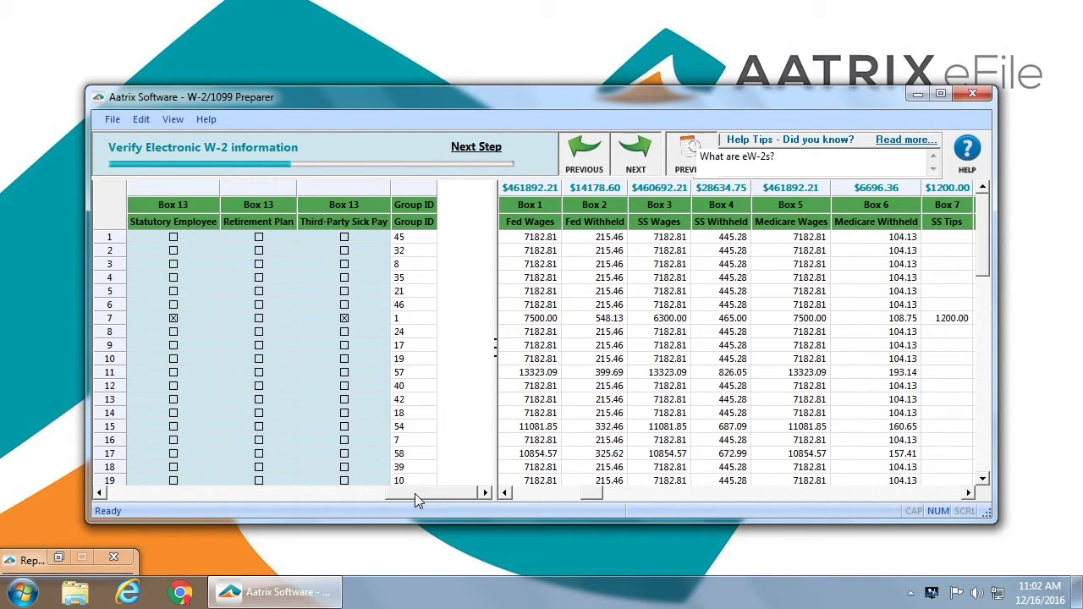
left_click_drag(415, 493, 347, 525)
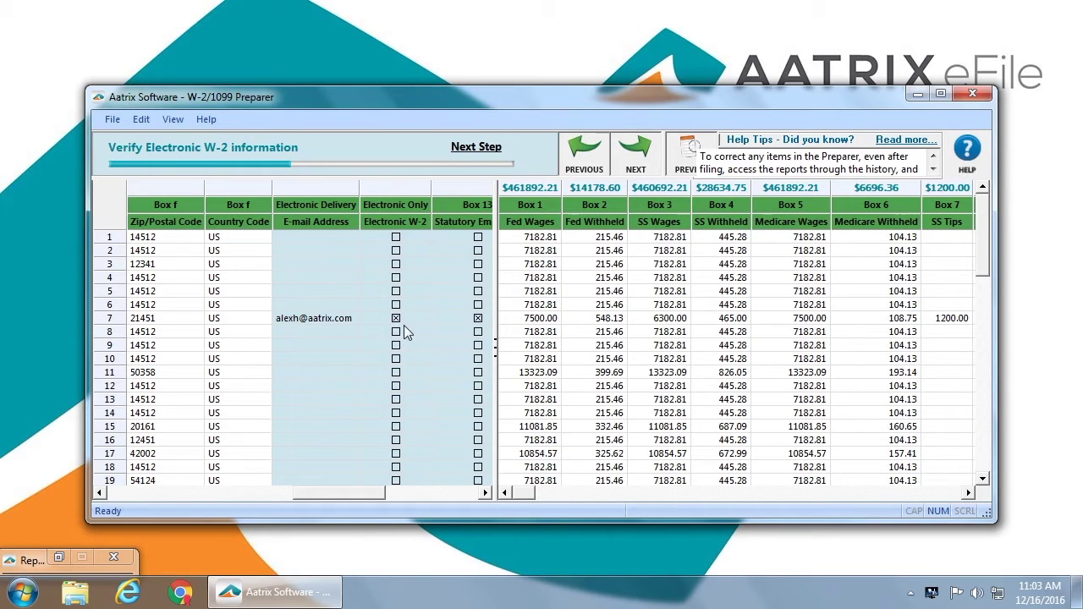
left_click(638, 158)
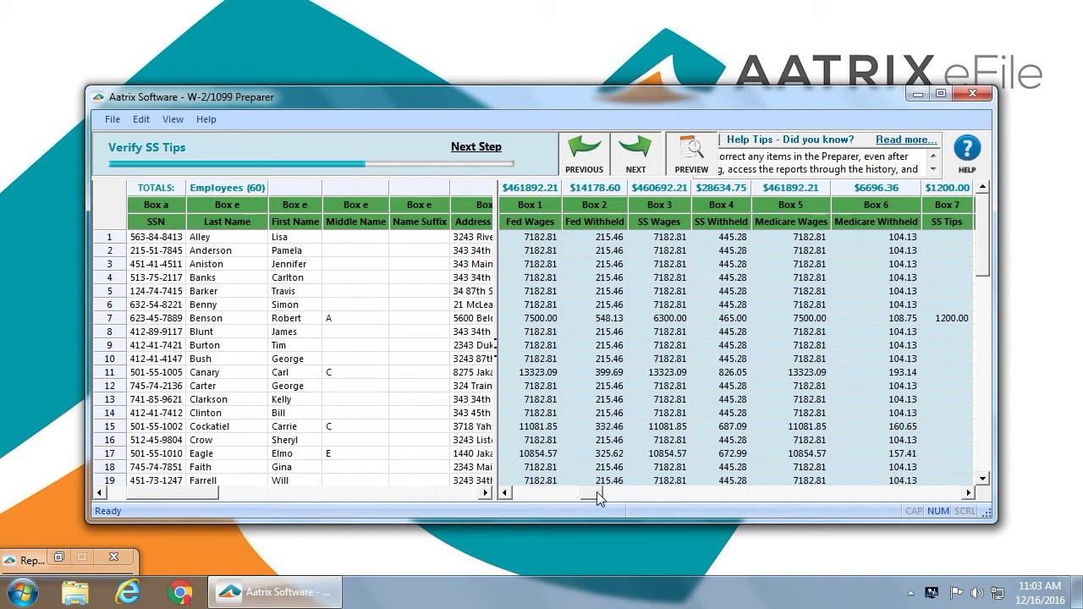
Step: Check the wage and SS tips figures for all employees and proceed to reviewing the state wages and tax columns
mouse_move(596, 497)
left_mouse_down()
mouse_move(612, 502)
mouse_move(598, 505)
left_mouse_up()
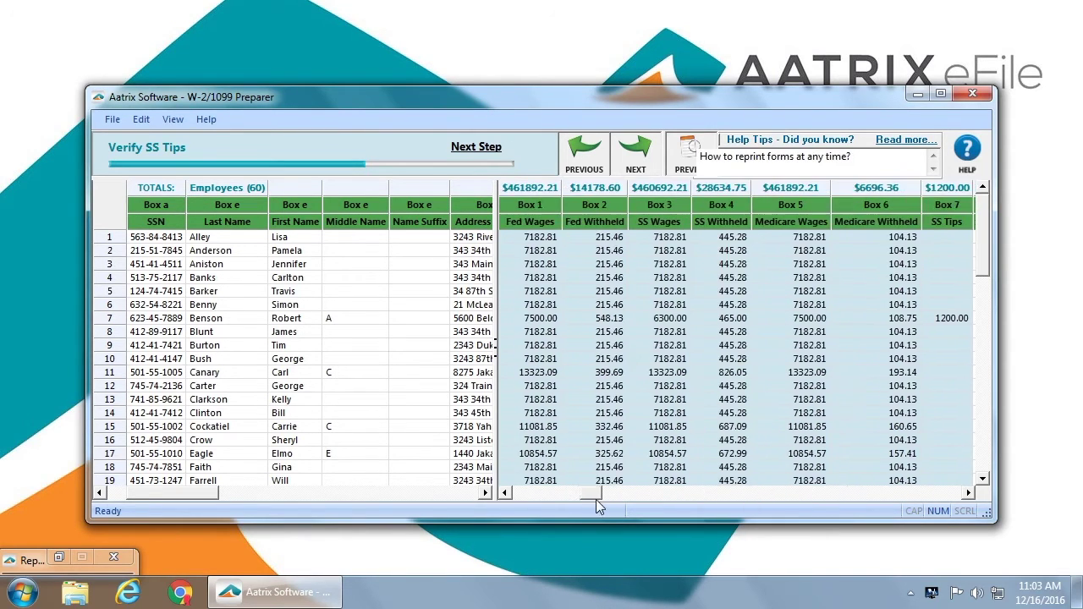
scroll(668, 447, "down", 9)
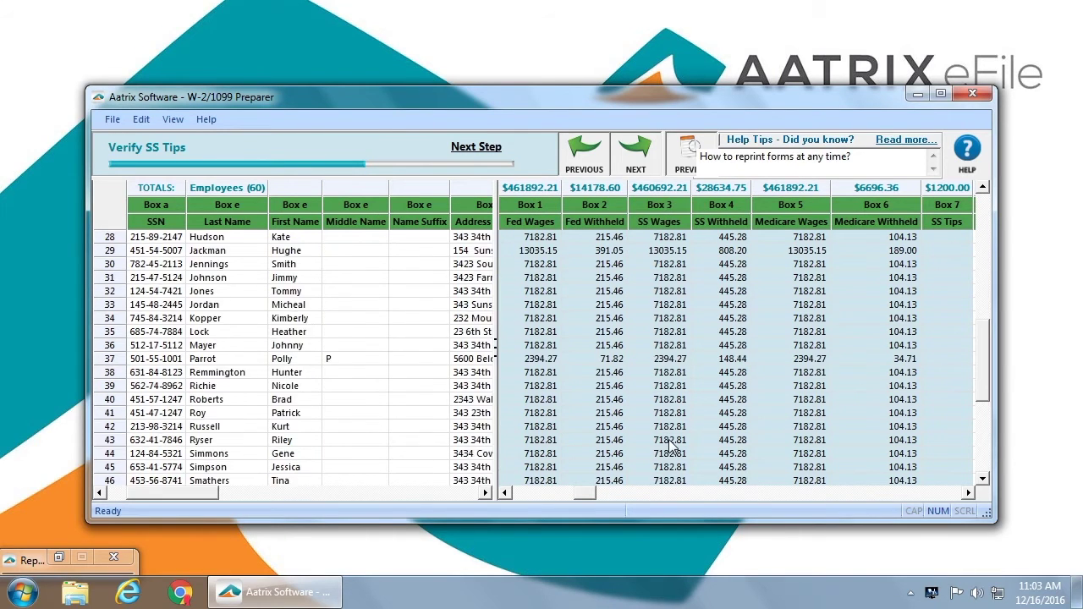
scroll(668, 447, "down", 5)
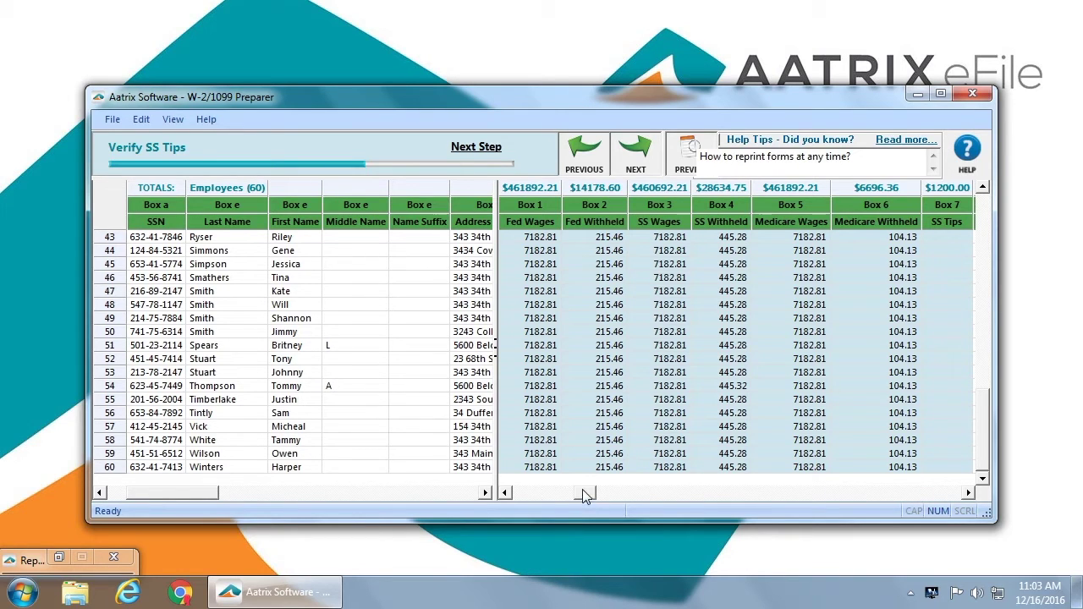
left_click(637, 158)
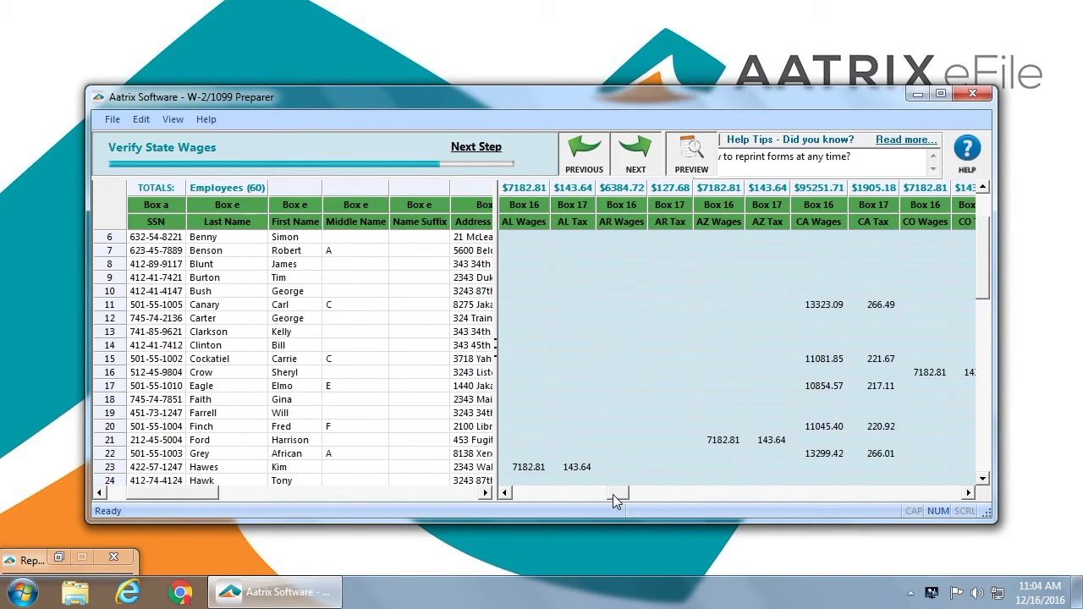
left_click_drag(613, 494, 630, 497)
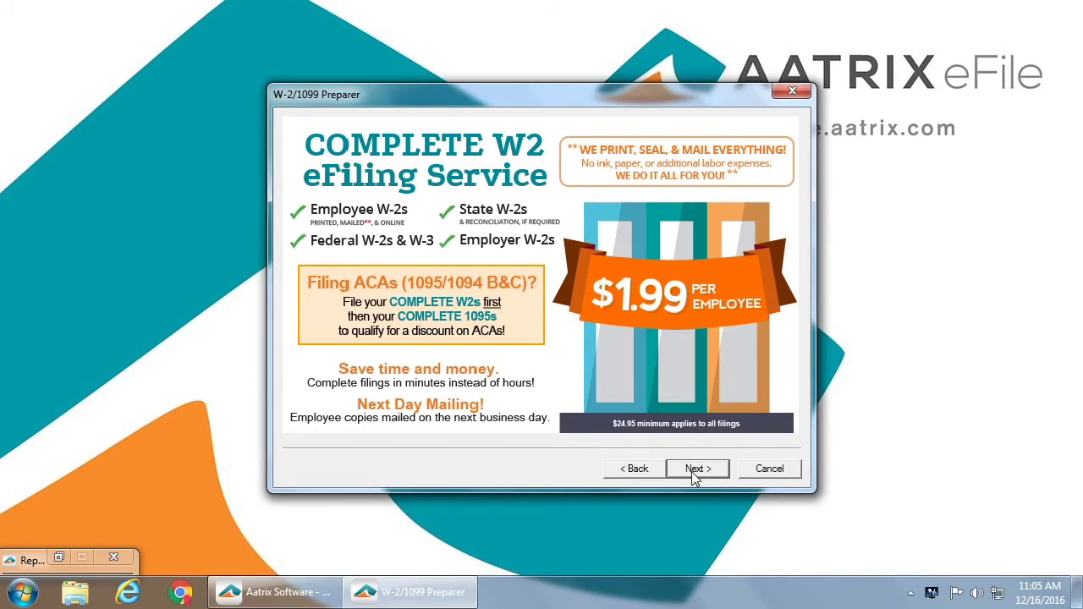
Step: Choose the Complete W-2 eFiling Service and include a PDF archive of the W-2s
left_click(691, 472)
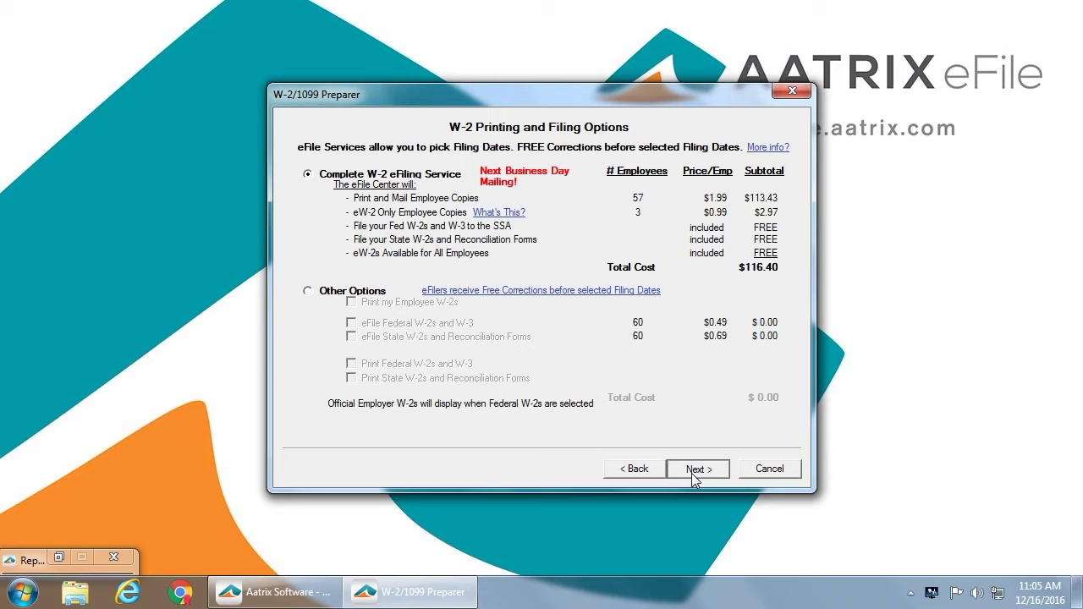
left_click(692, 471)
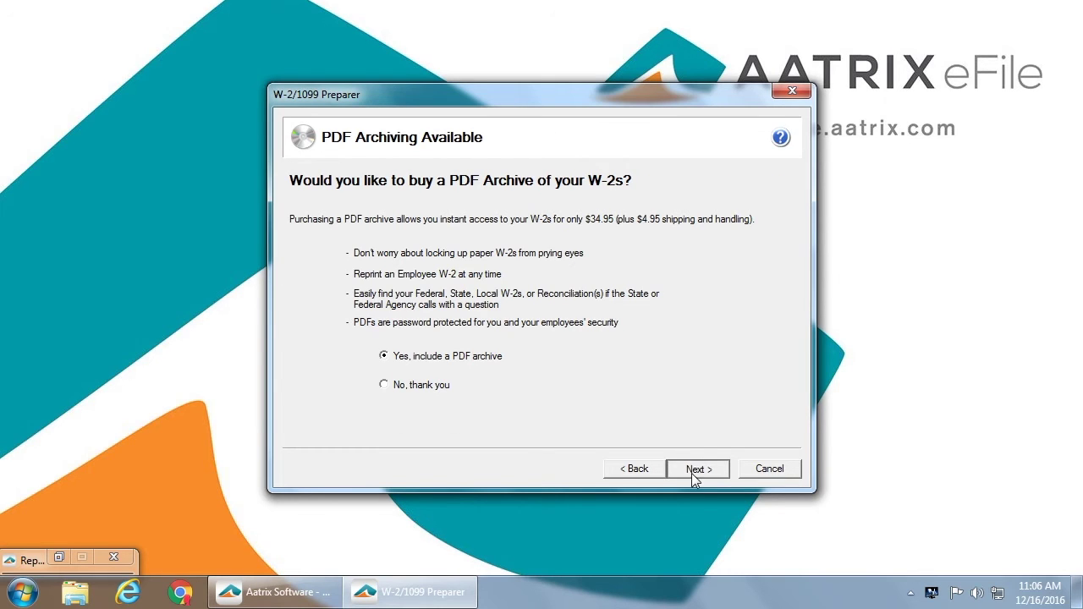
left_click(691, 469)
Step: Review the list of states to file, deselect all of them and select only CO - Colorado
scroll(495, 329, "down", 4)
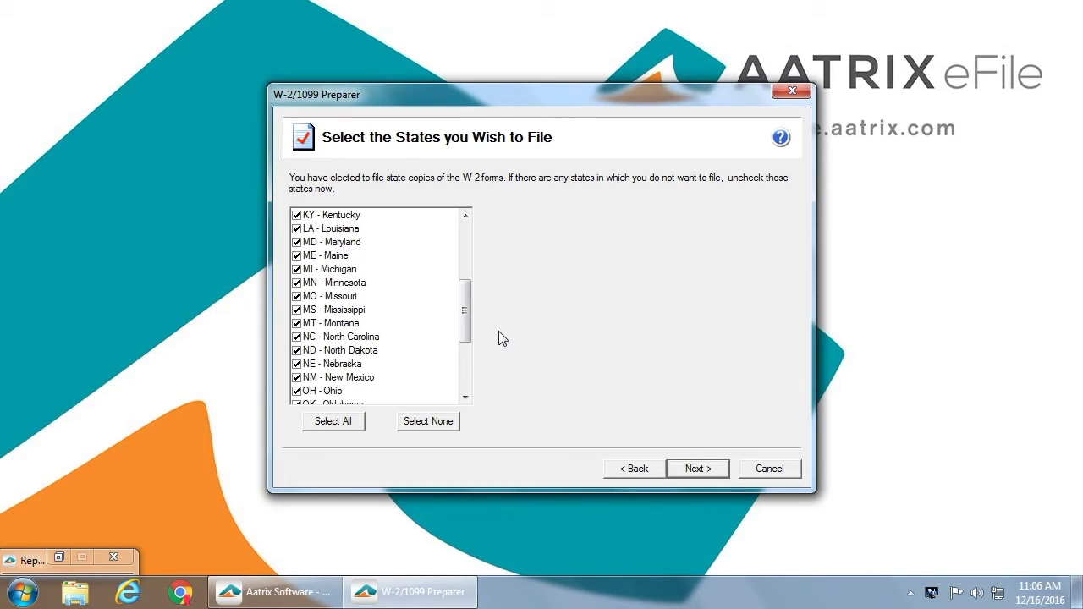
scroll(498, 332, "down", 3)
scroll(498, 333, "up", 7)
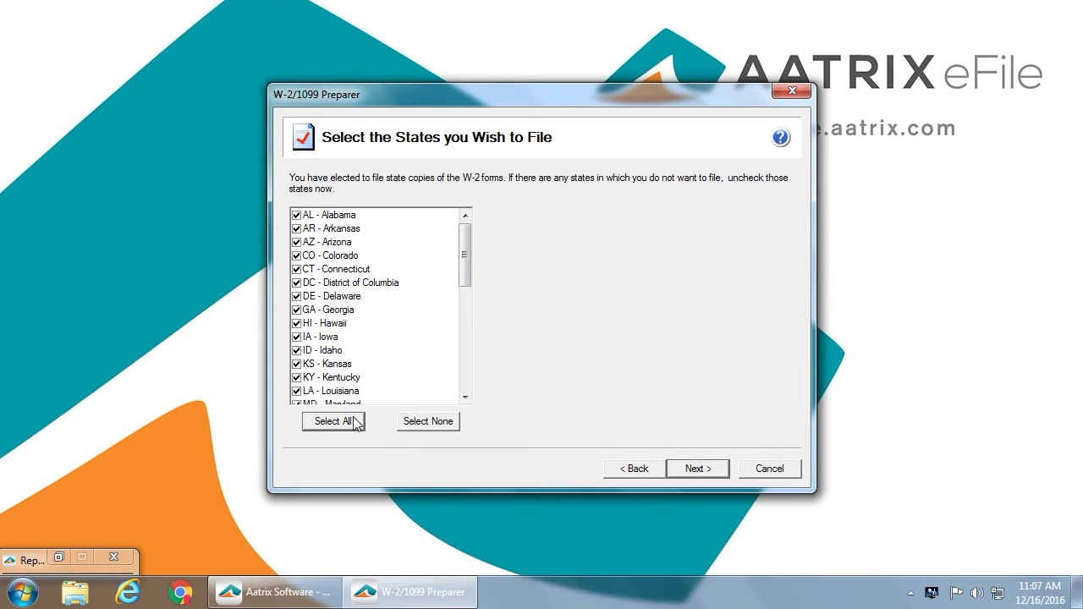
left_click(425, 425)
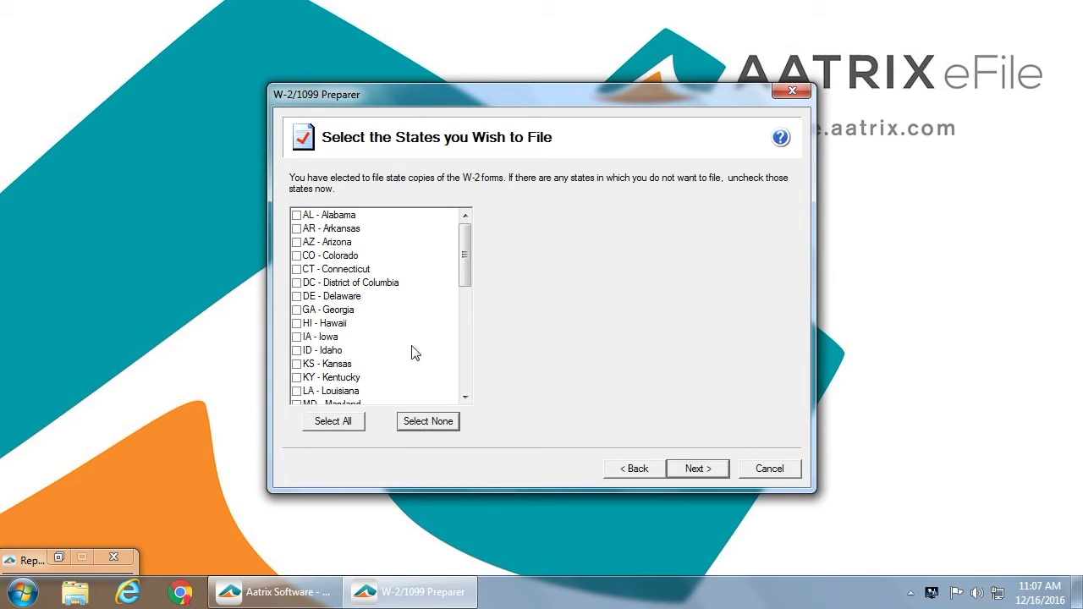
left_click(297, 257)
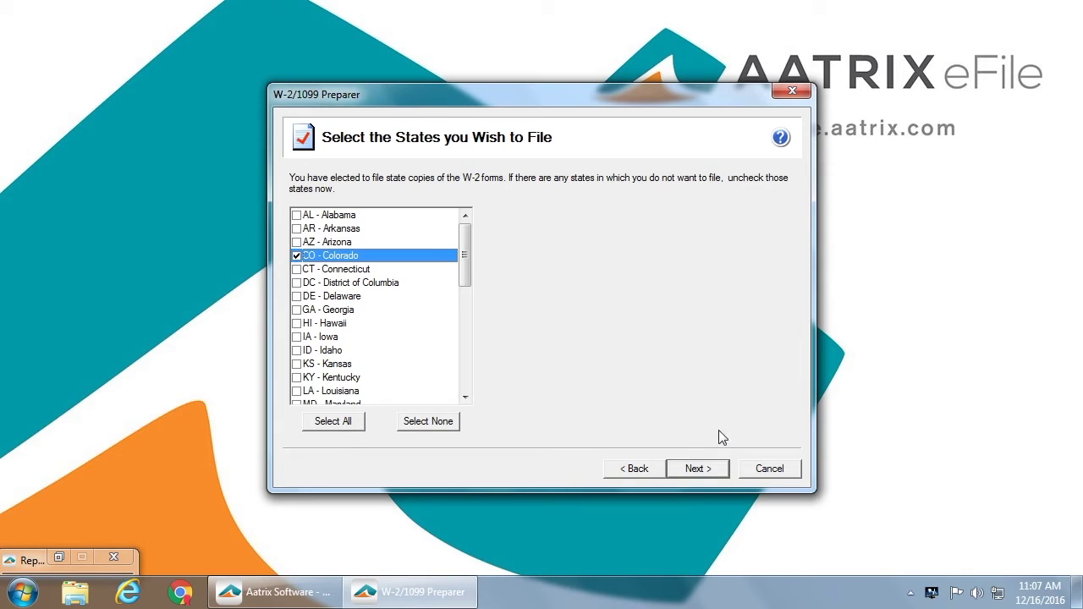
left_click(697, 468)
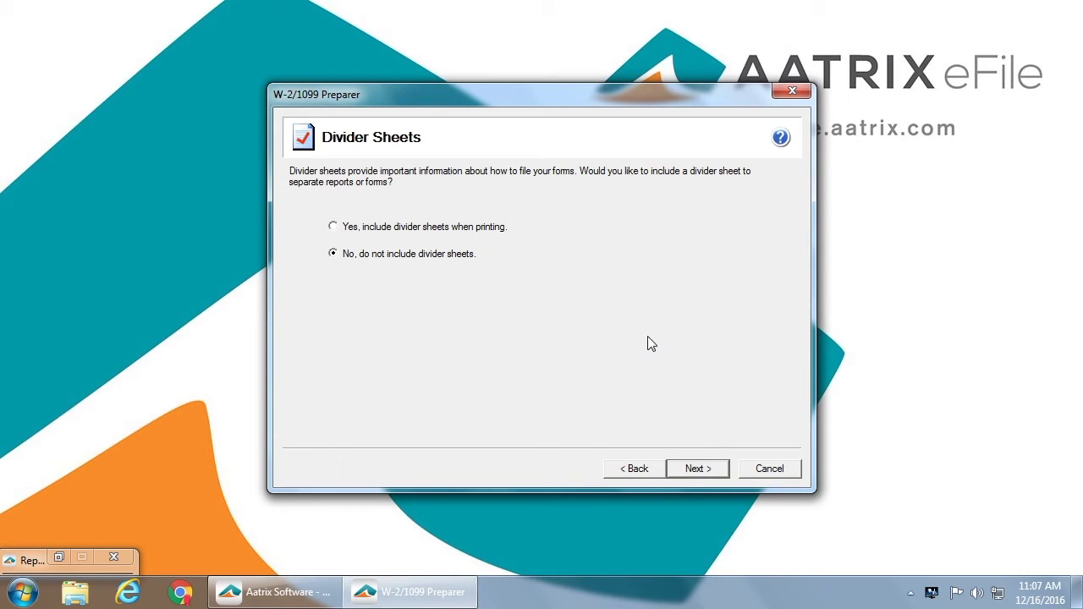
Step: Leave out divider sheets and accept the list of forms to review, proceeding to the Employer W-2 report
left_click(698, 469)
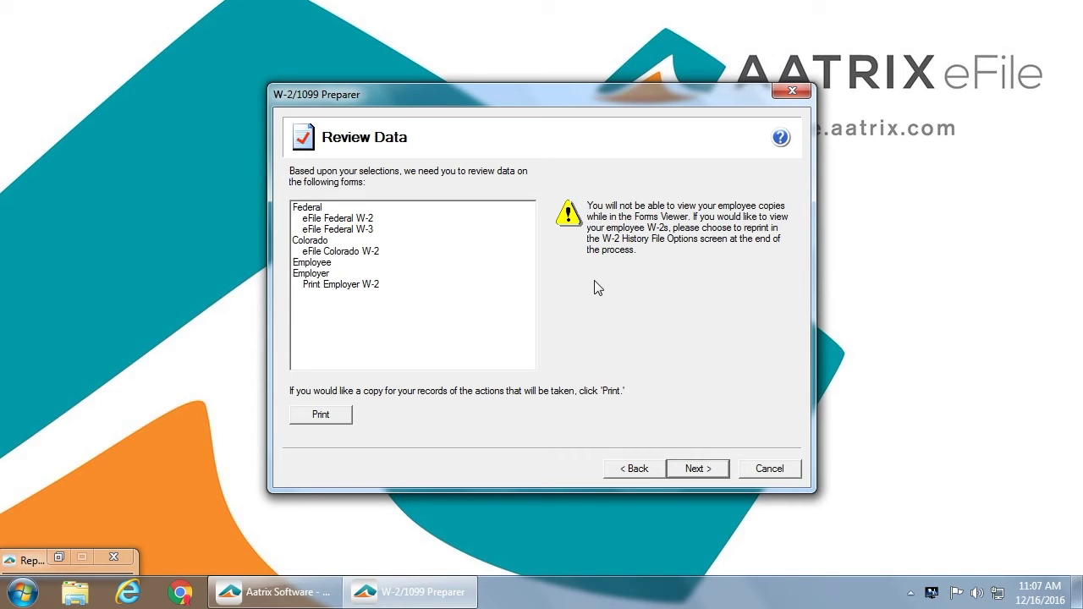
left_click(698, 470)
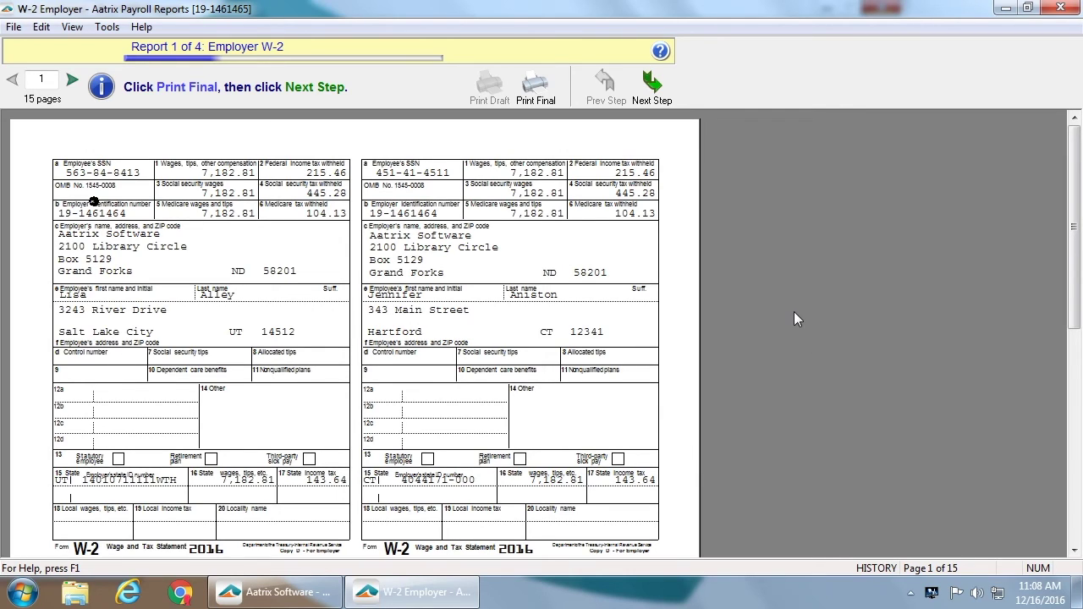
Step: Look through the first four pages of the Employer W-2 report and continue to the Federal W-2 report, dismissing the paper prompt
left_click(72, 81)
left_click(72, 80)
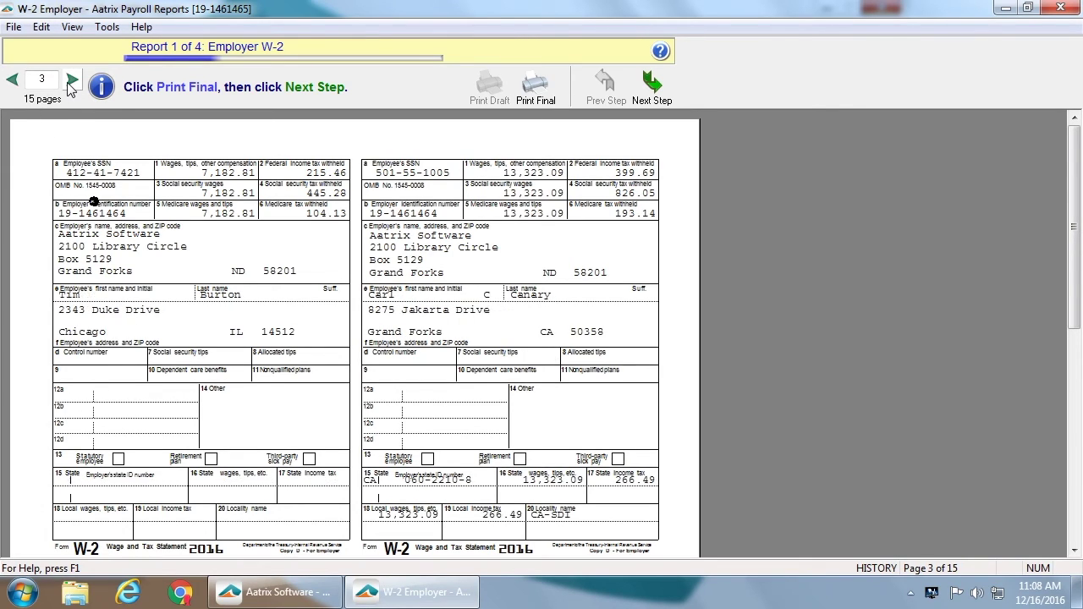
left_click(72, 82)
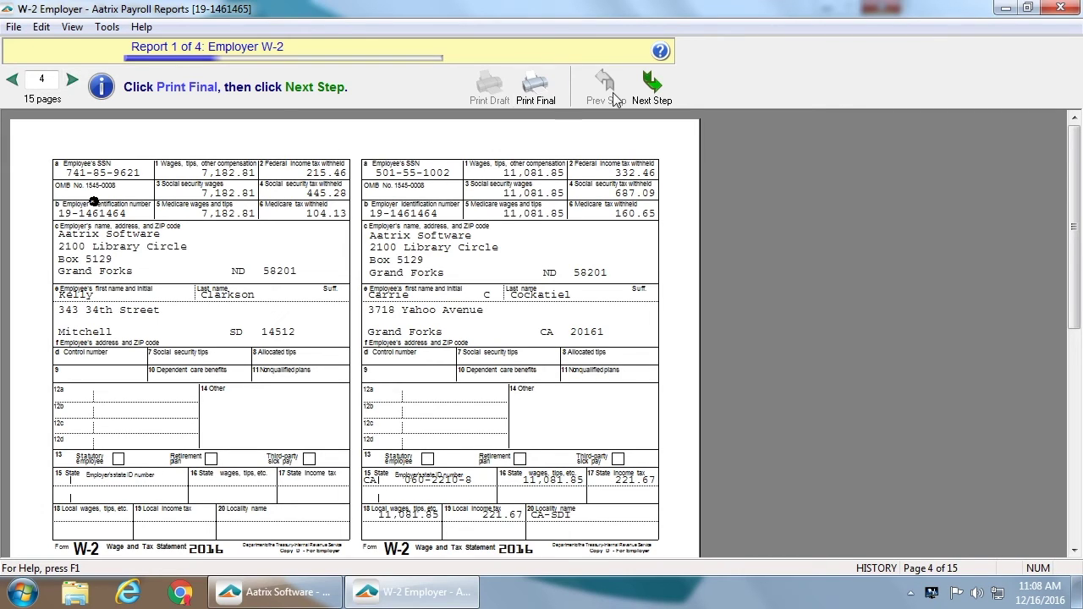
left_click(651, 88)
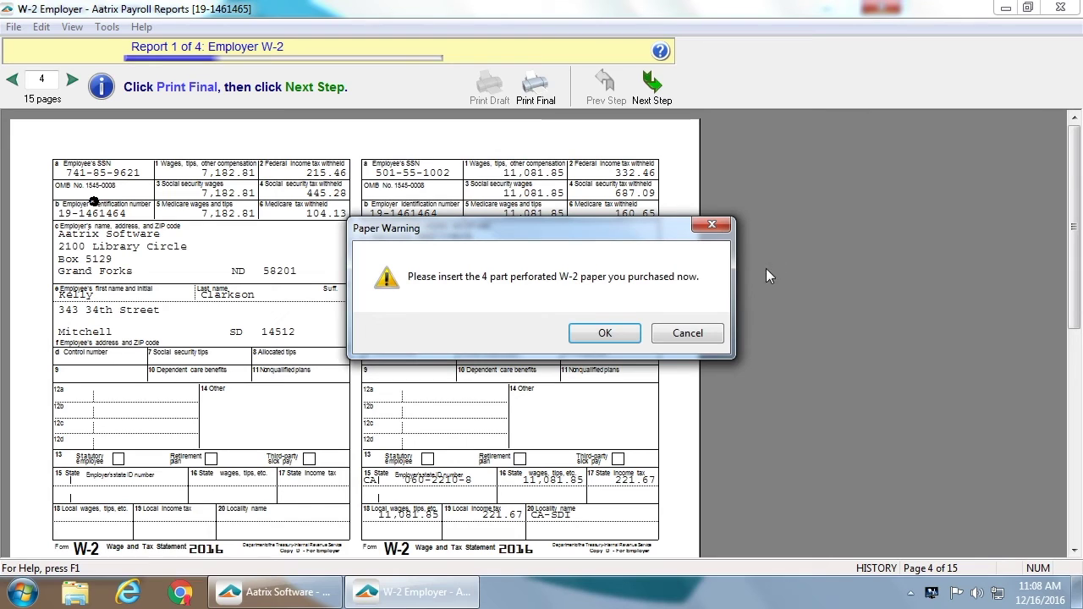
left_click(683, 334)
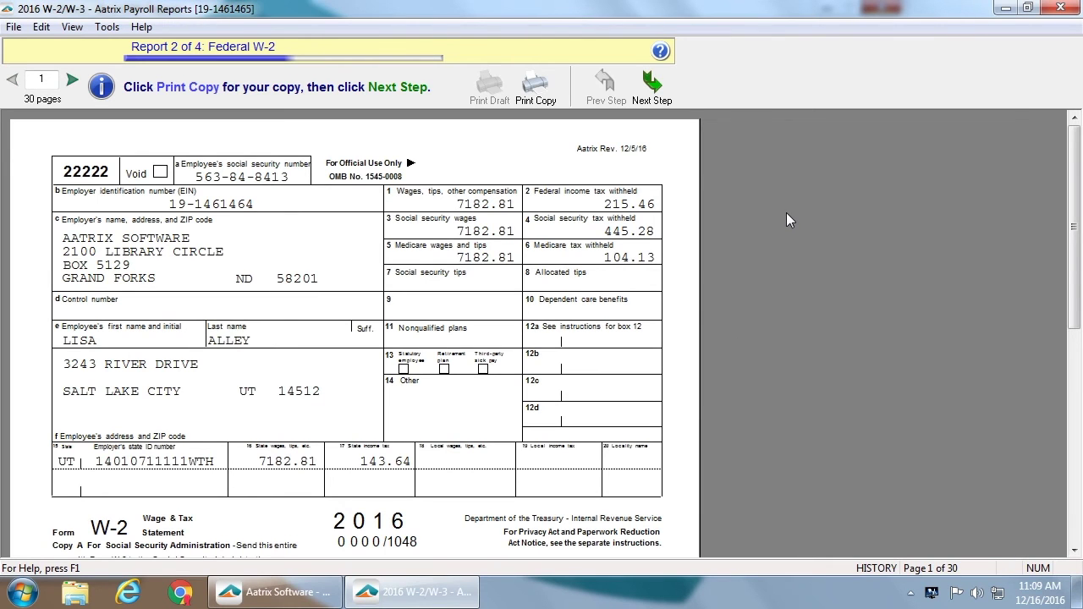
Step: Look through the first pages of the Federal W-2 report and proceed to the Federal W-3
left_click(72, 80)
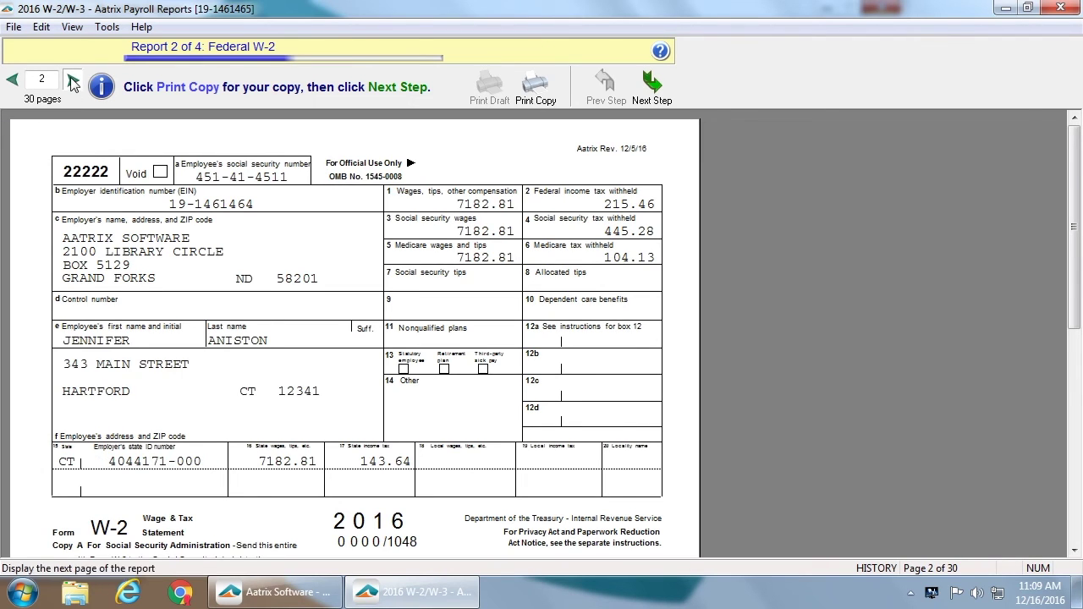
left_click(72, 80)
left_click(652, 85)
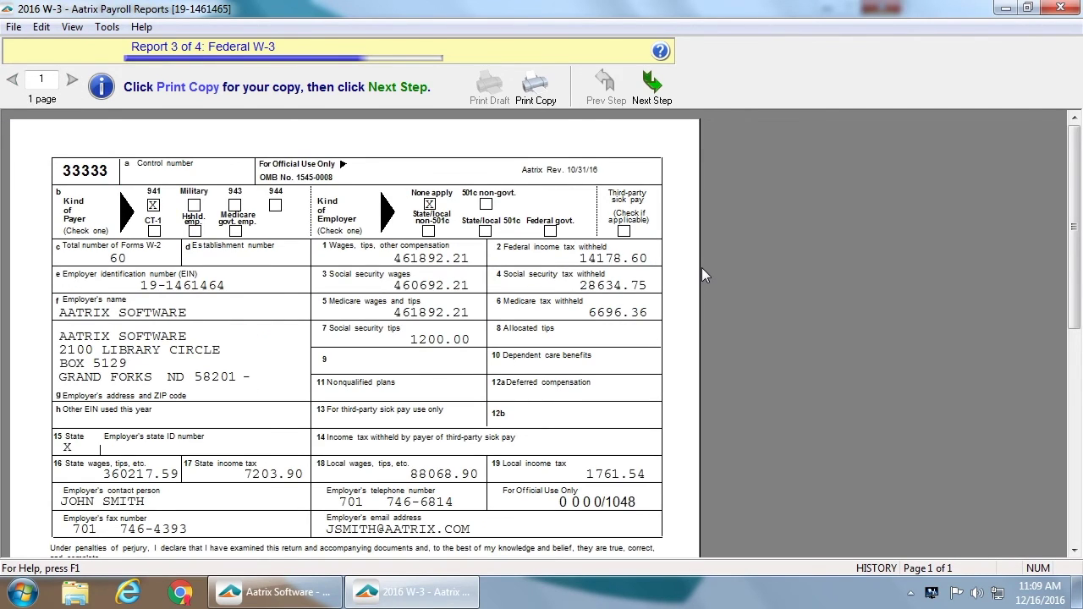
Step: Review the Federal W-3 down to its filing instructions and proceed to the Colorado W-2 report
scroll(590, 271, "down", 3)
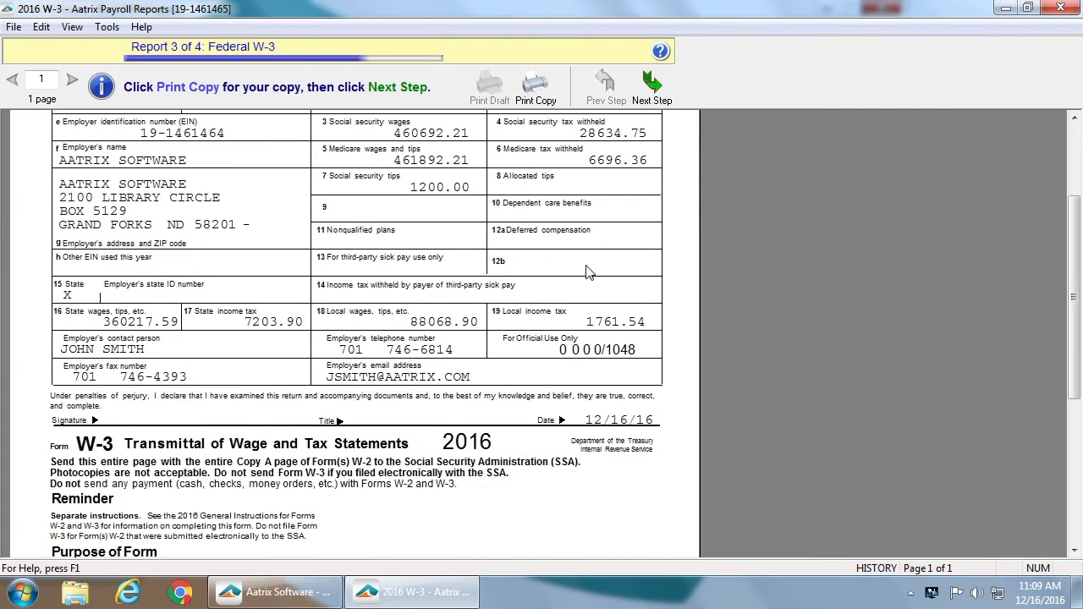
scroll(590, 271, "down", 4)
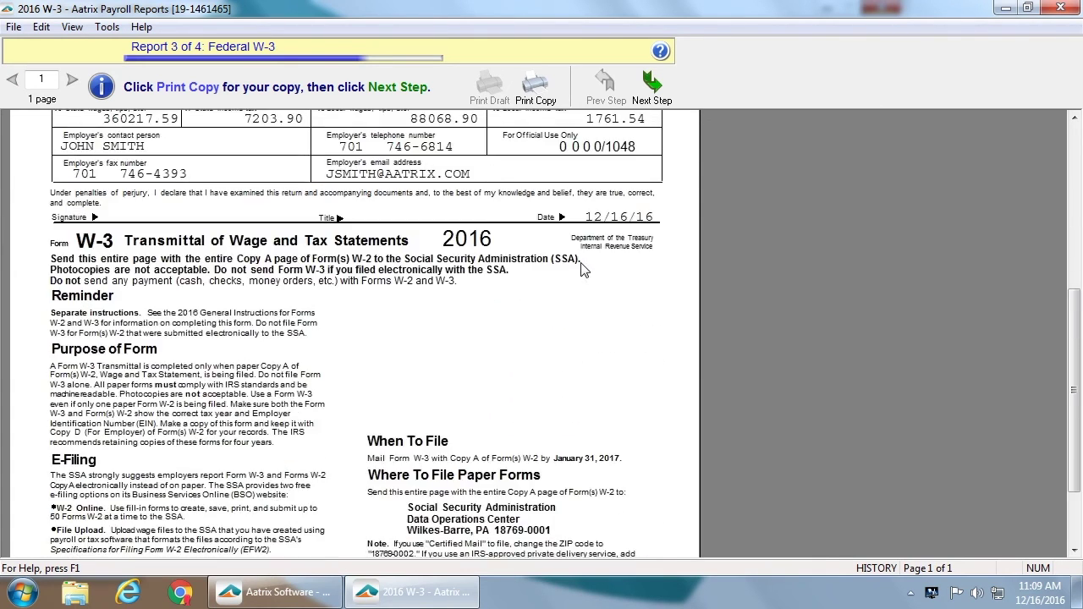
scroll(584, 269, "down", 2)
key("Return")
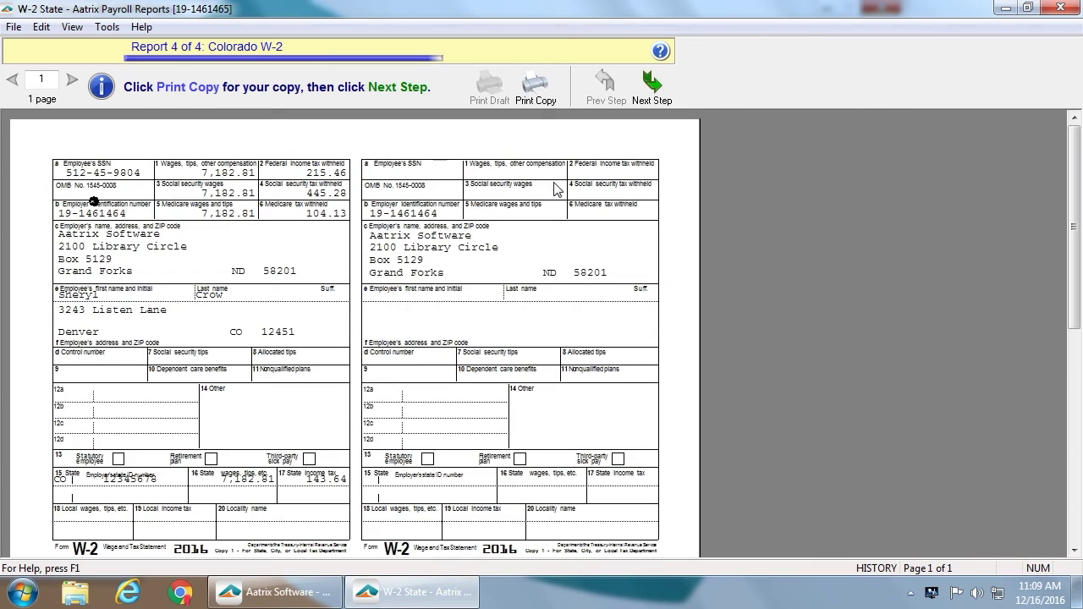
Step: Review the Colorado W-2 report and continue to the secure eFile login
scroll(582, 257, "down", 3)
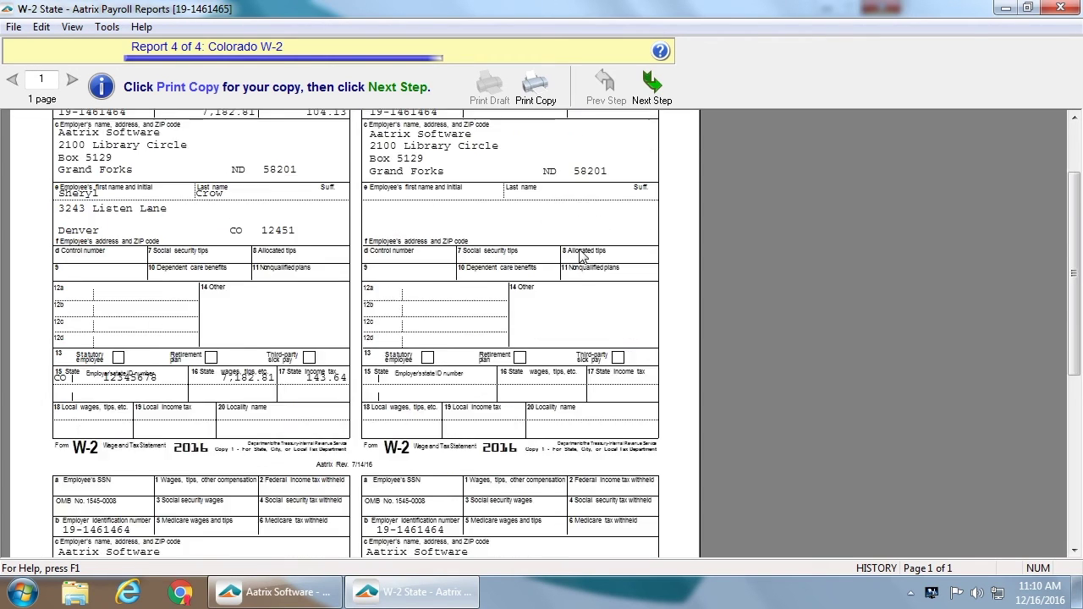
scroll(582, 257, "down", 1)
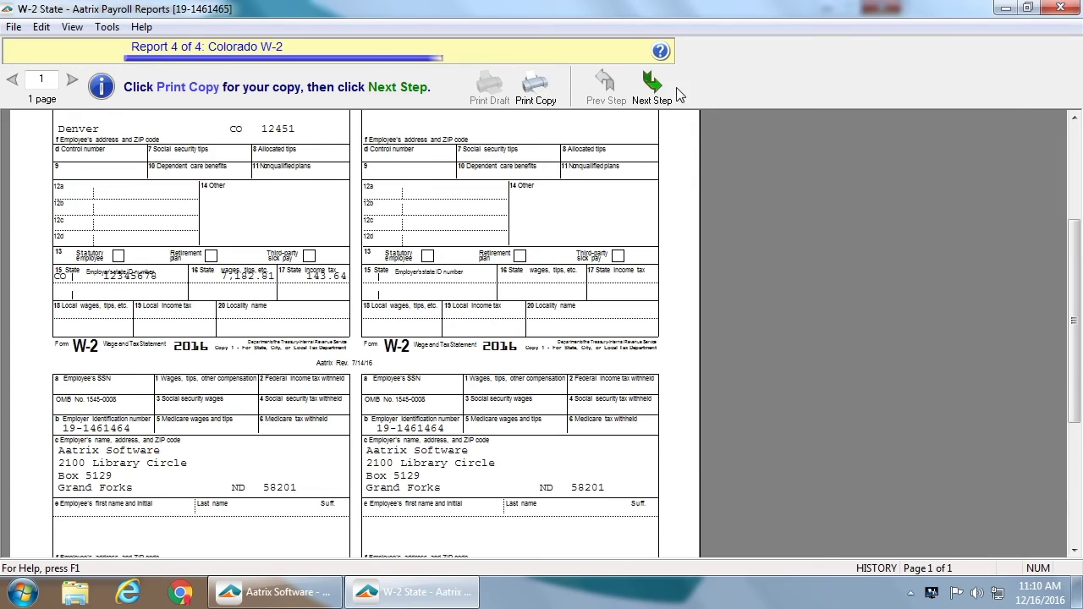
left_click(656, 88)
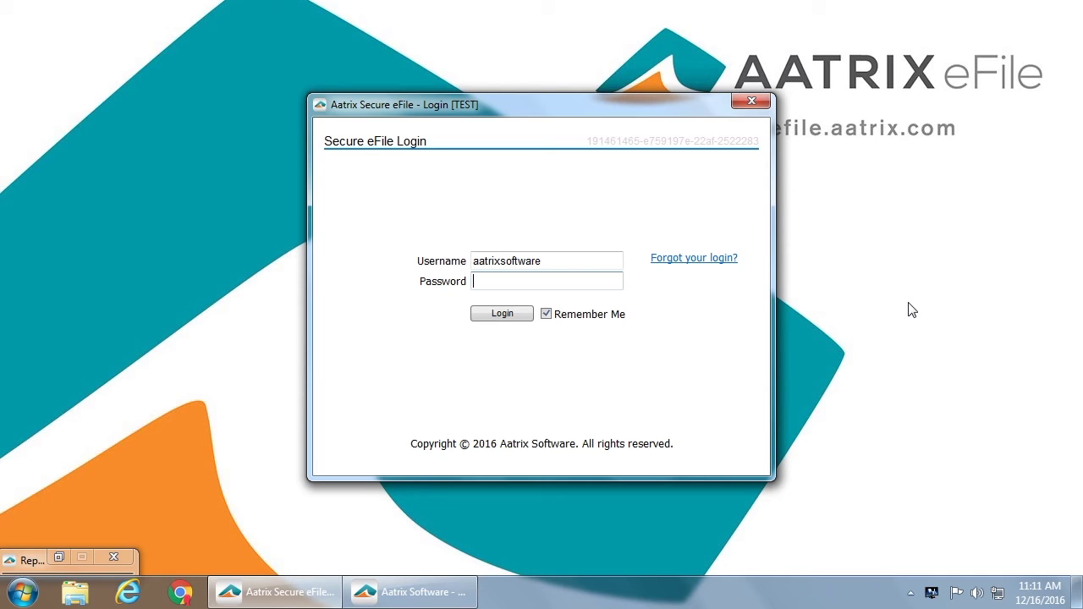
Step: Log in to Secure eFile with the account password, then accept the enrollment information and the filing charges
key("Return")
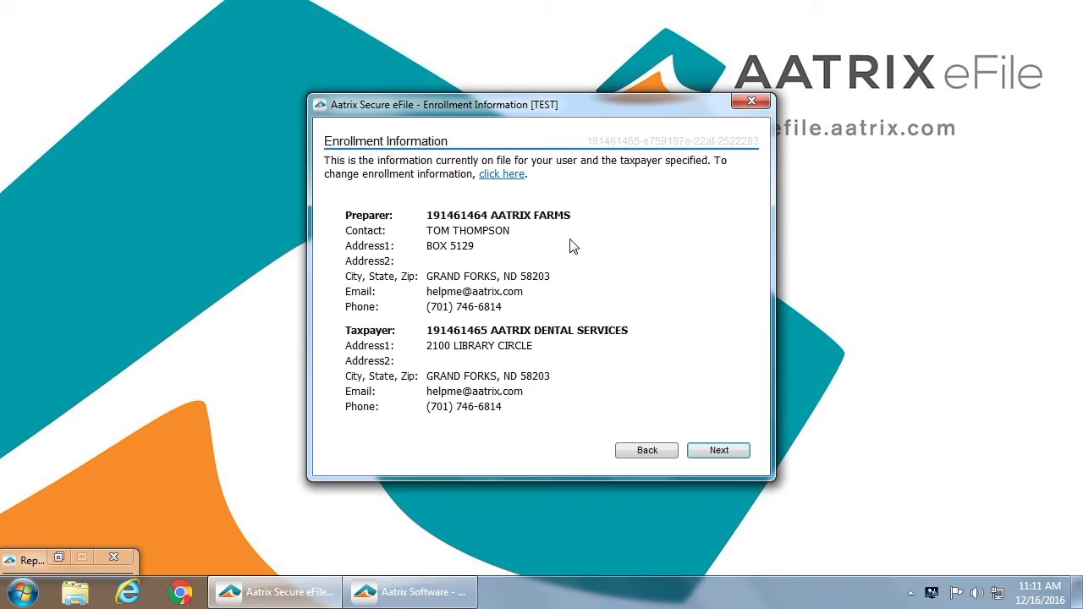
left_click(721, 454)
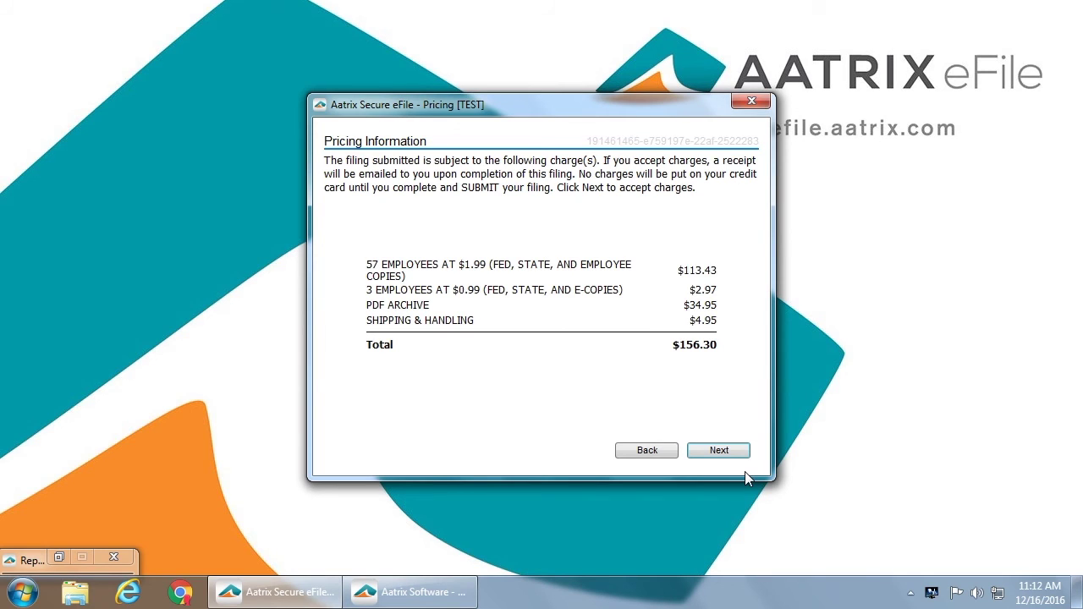
left_click(734, 451)
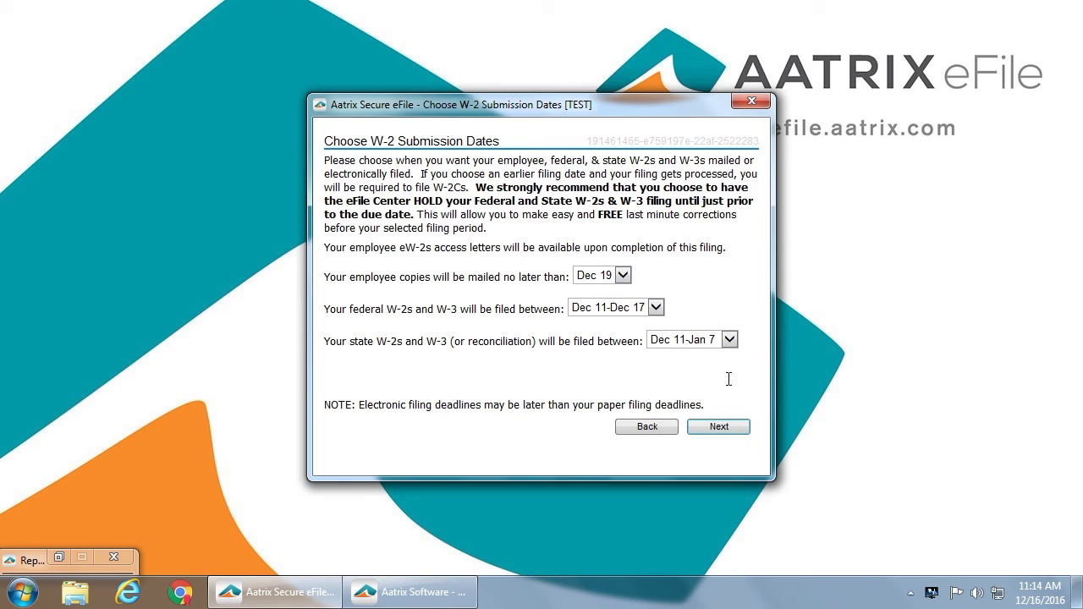
Step: Accept Dec 19 for employee copies, Dec 11-Dec 17 for federal and Dec 11-Jan 7 for state filing, and accept the saved credit card details
left_click(720, 427)
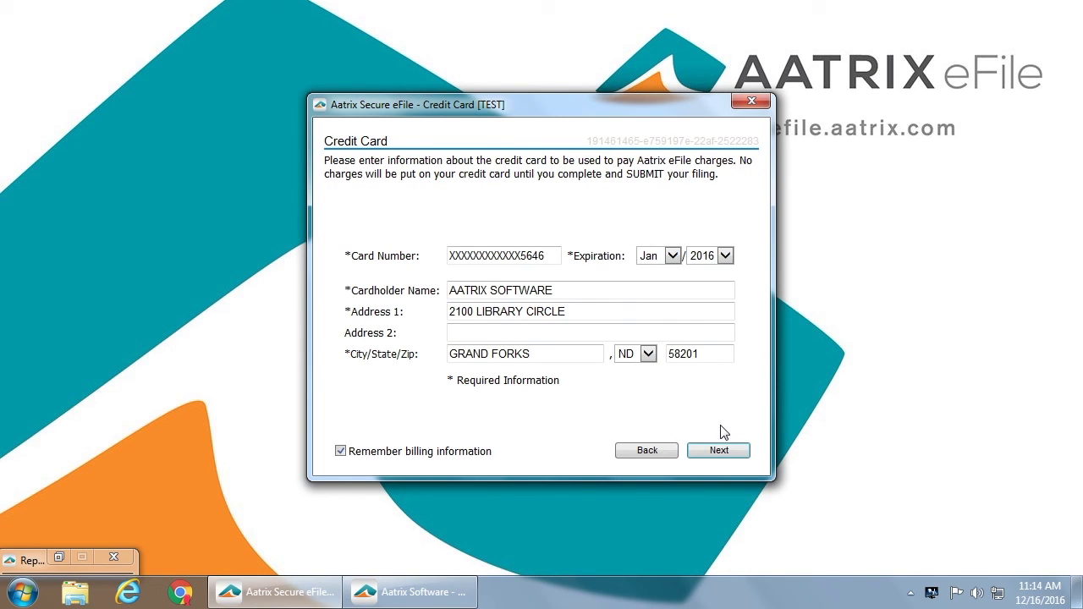
left_click(725, 447)
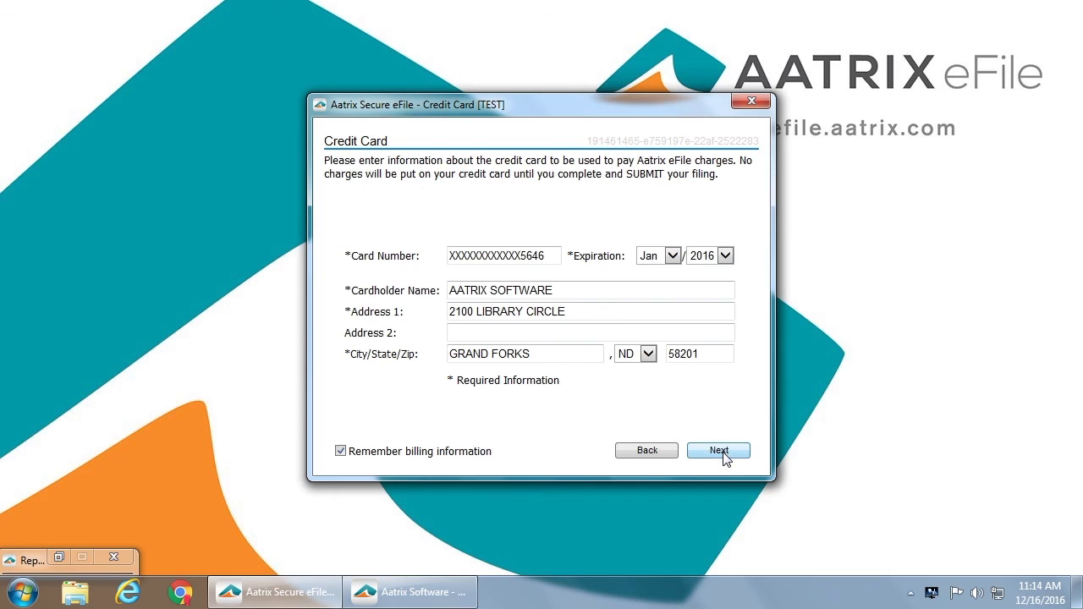